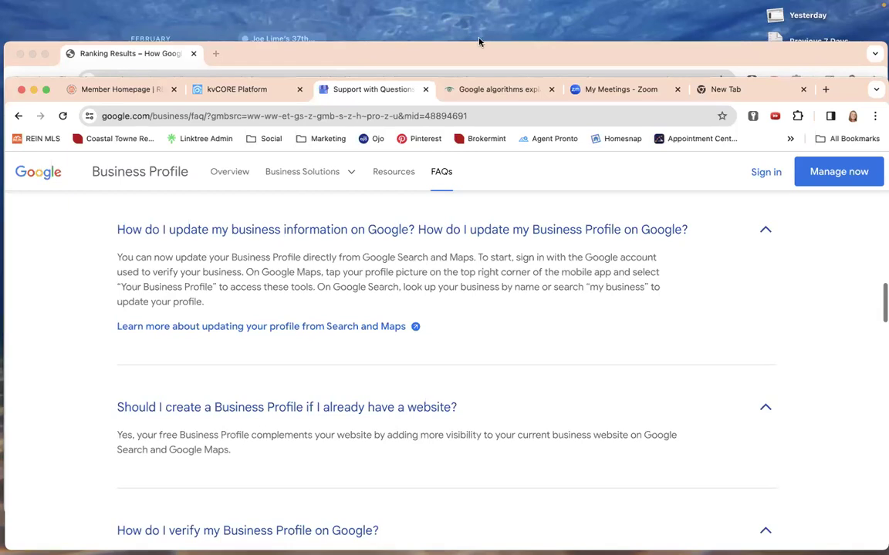
- Switch to the empty new tab showing Google's search page
click(745, 95)
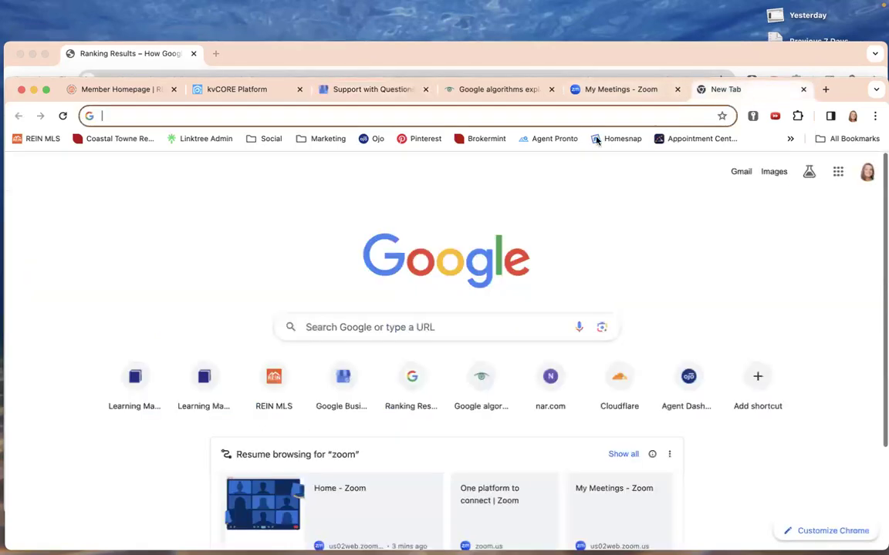
- Search Google for the realtor's name followed by 'realtor'
click(419, 325)
text(tonia kova)
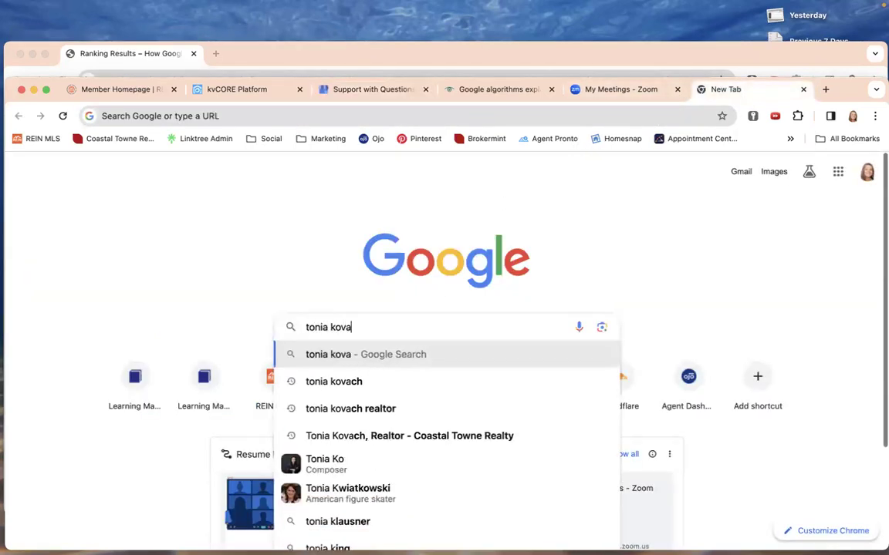
text(ch realtor)
key(Return)
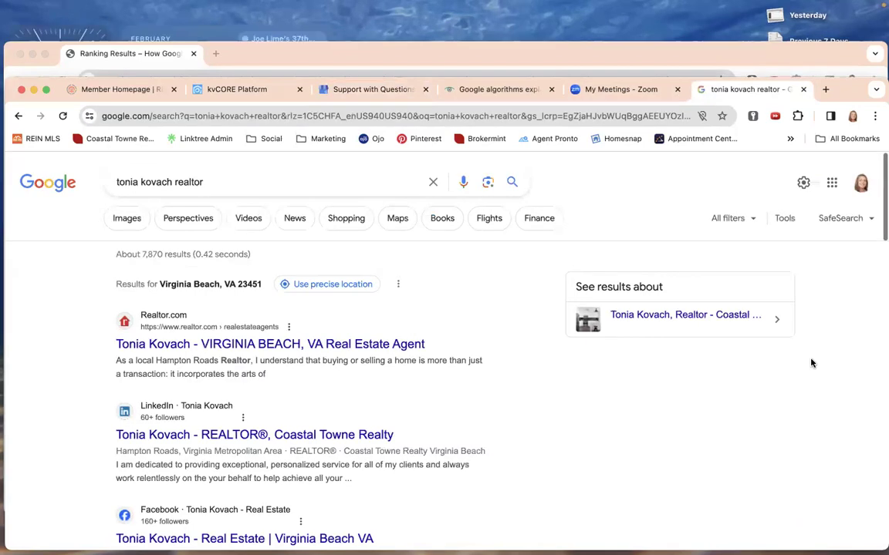
- Delete 'realtor' from the query and search again by name alone
scroll(810, 363, down, 2)
scroll(811, 363, up, 1)
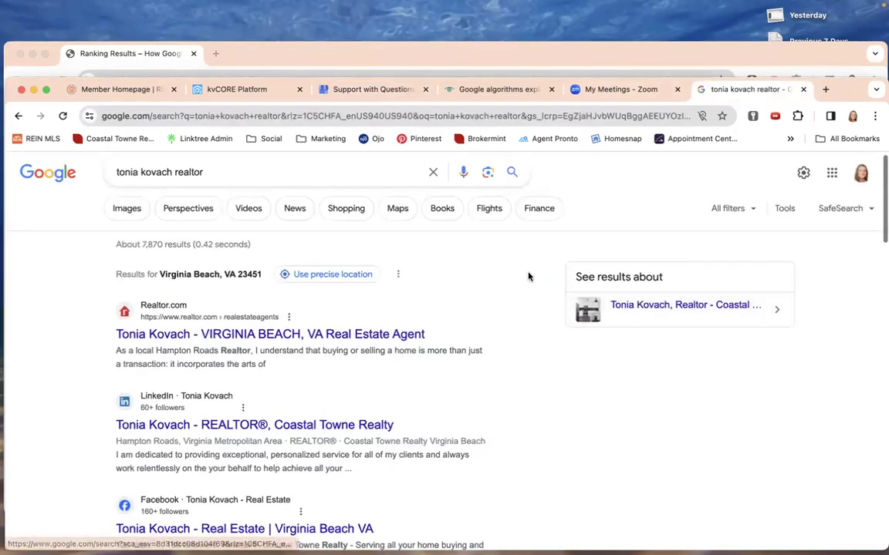
scroll(421, 378, up, 1)
double_click(229, 187)
key(BackSpace)
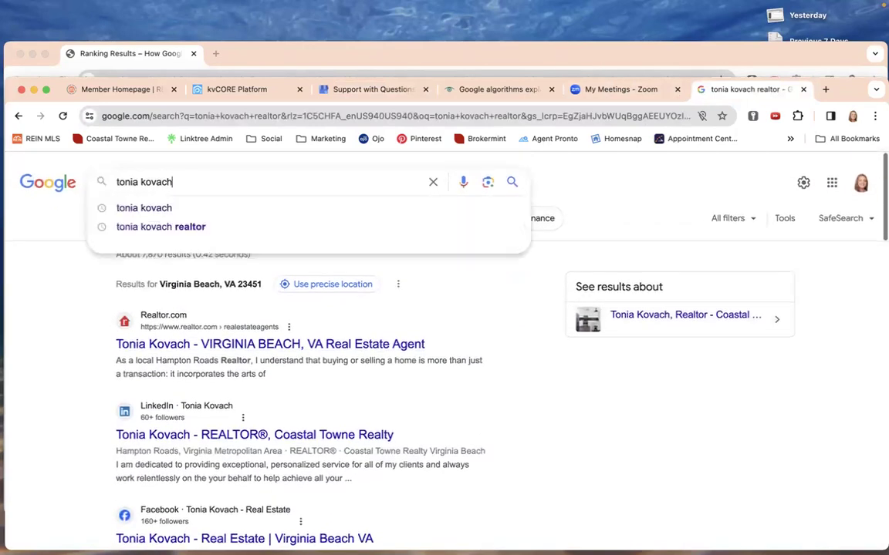
key(Return)
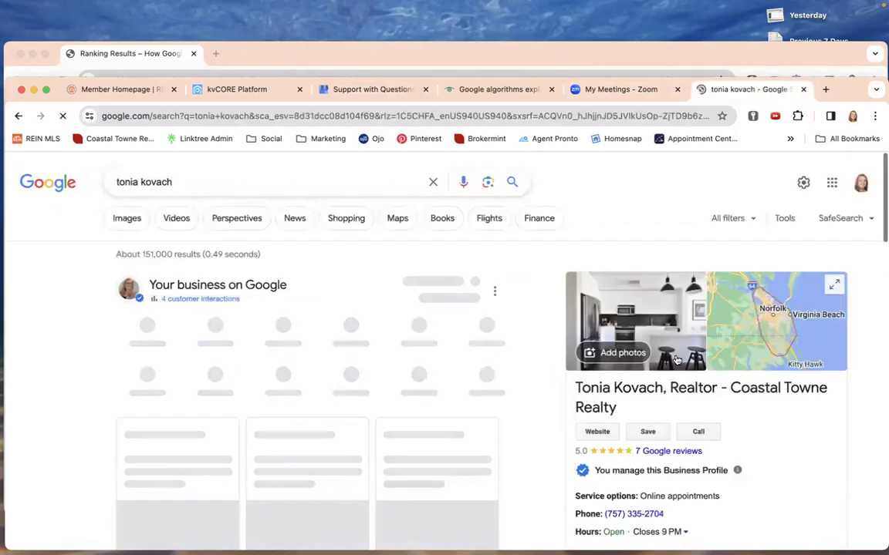
scroll(637, 224, down, 3)
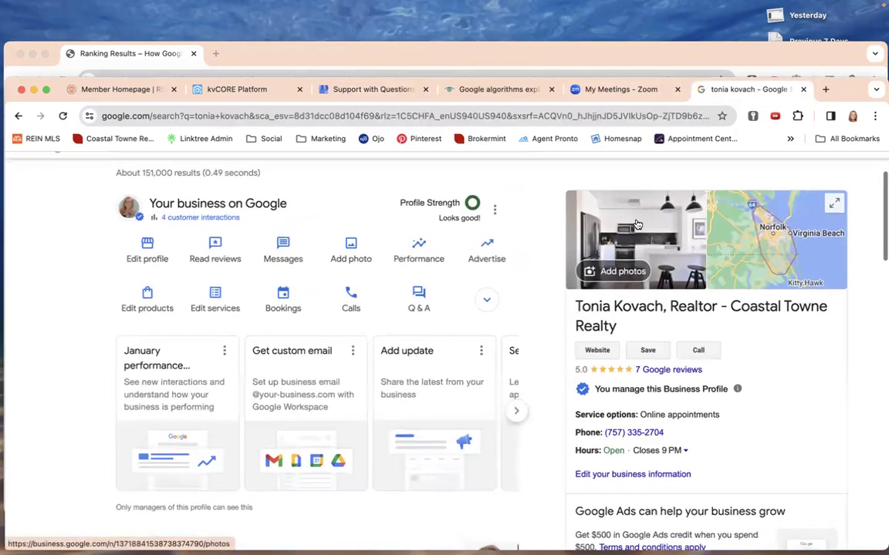
scroll(649, 442, up, 1)
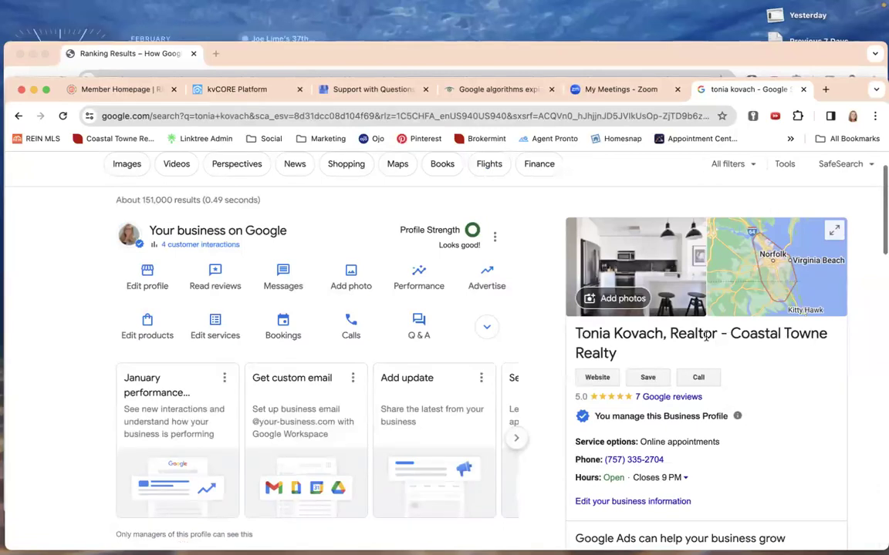
scroll(705, 335, down, 2)
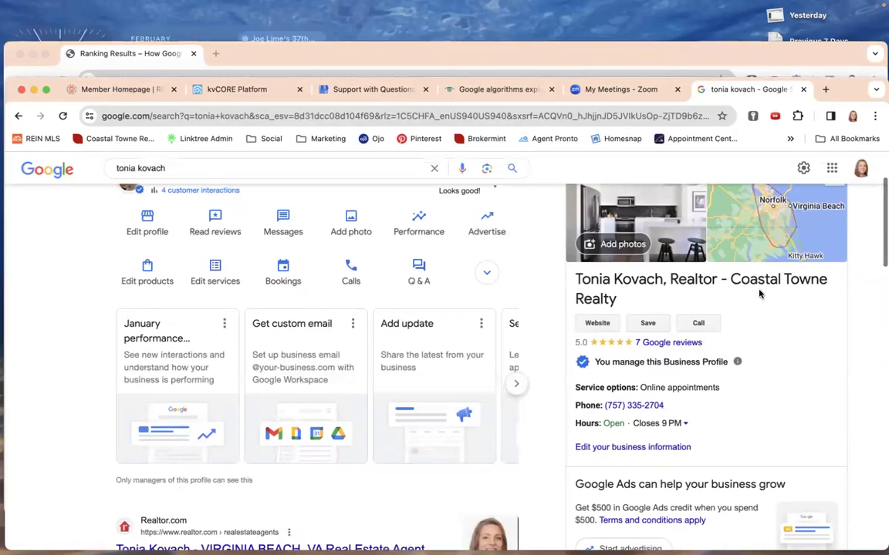
scroll(547, 257, up, 3)
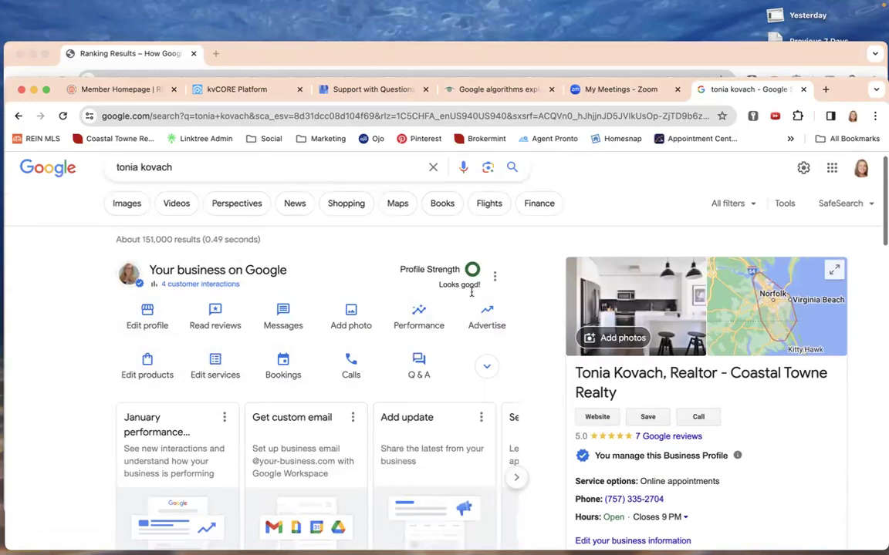
- Open the profile's Business information editor and scroll to its Hampton Roads Realtor description
click(149, 323)
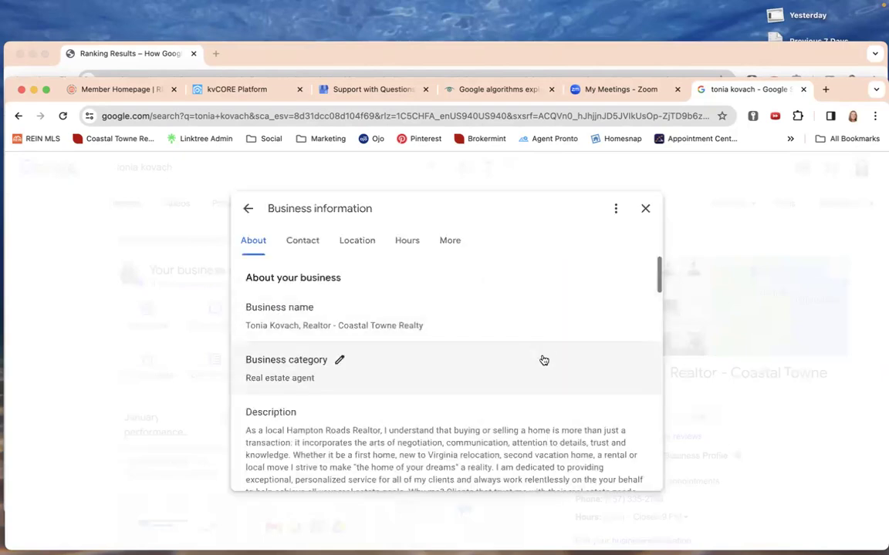
scroll(541, 358, down, 3)
scroll(544, 360, down, 2)
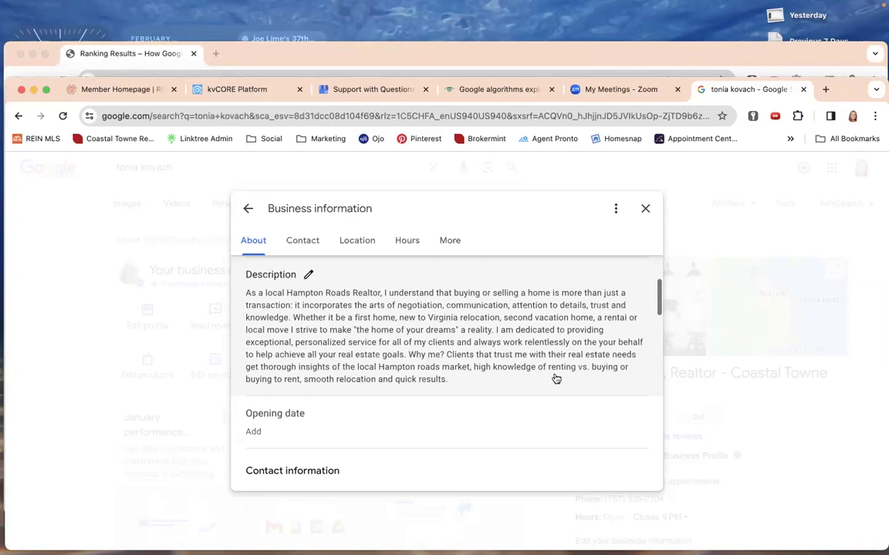
- Scroll past the Contact details to the Location section's ten Virginia and North Carolina service towns
scroll(555, 379, down, 4)
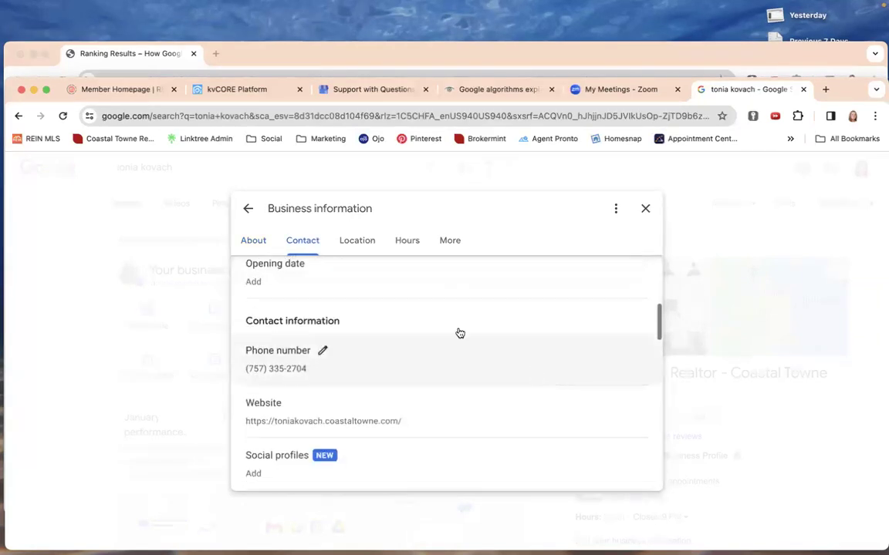
scroll(436, 359, down, 1)
scroll(436, 359, down, 1)
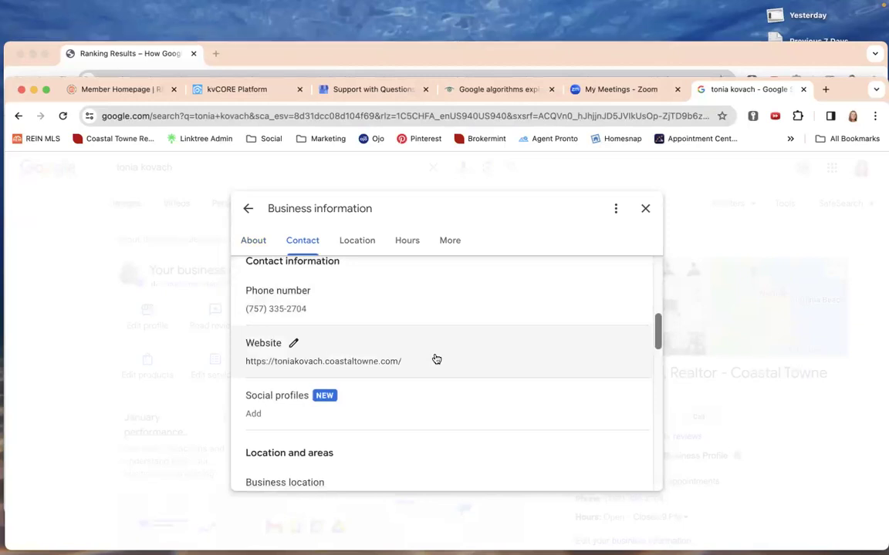
scroll(436, 359, down, 1)
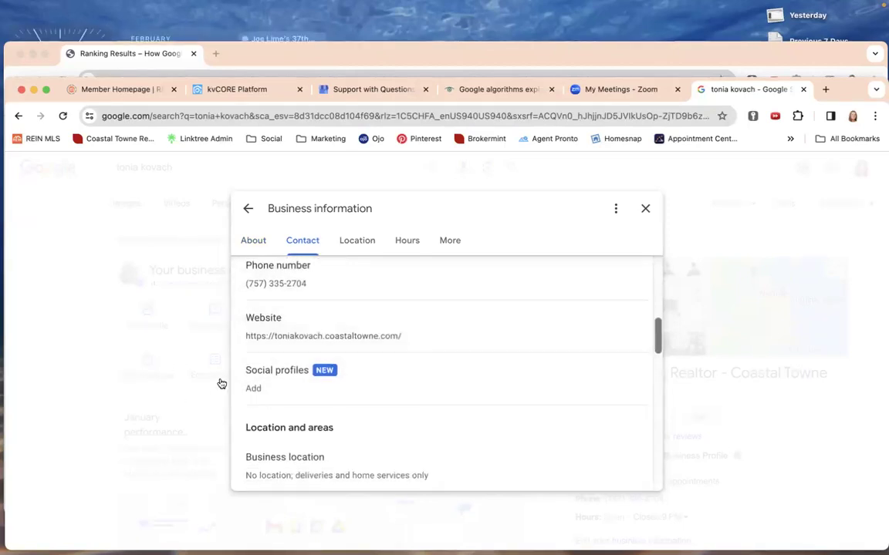
scroll(400, 427, down, 3)
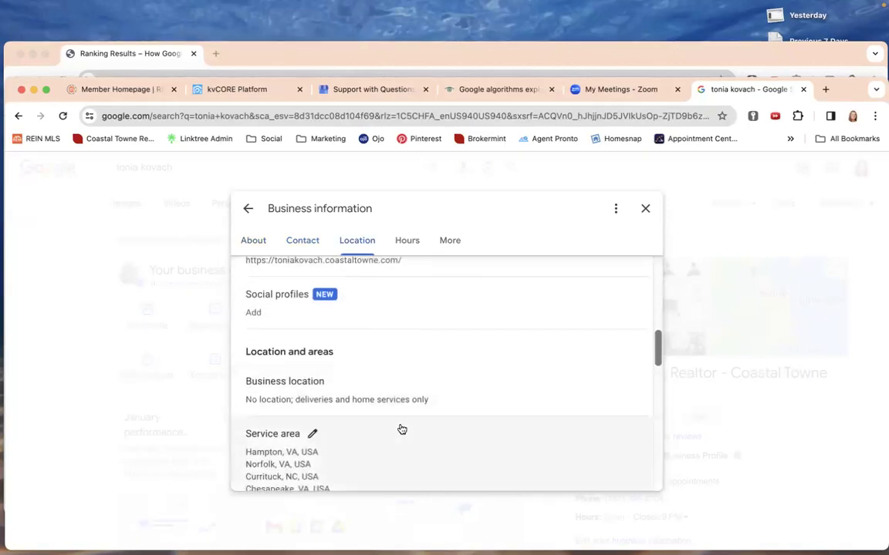
scroll(401, 429, down, 3)
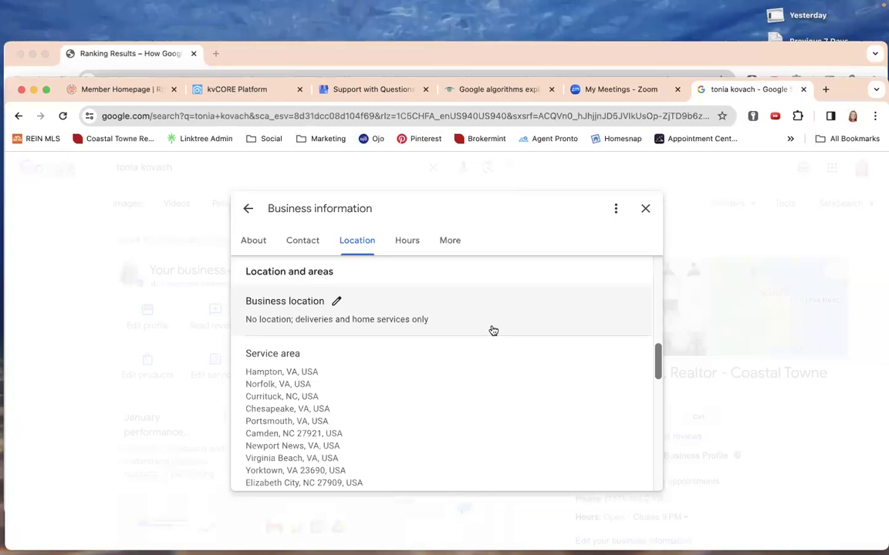
scroll(493, 331, down, 2)
scroll(482, 330, up, 2)
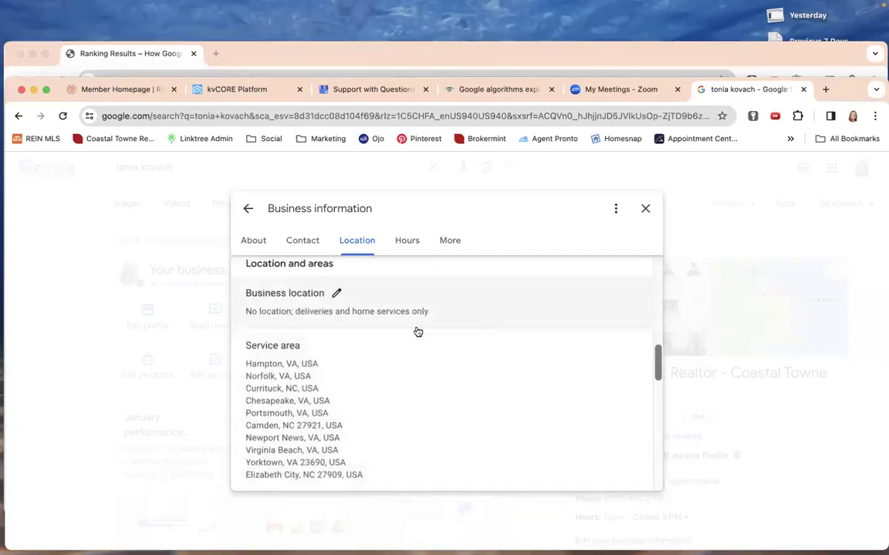
scroll(430, 392, down, 1)
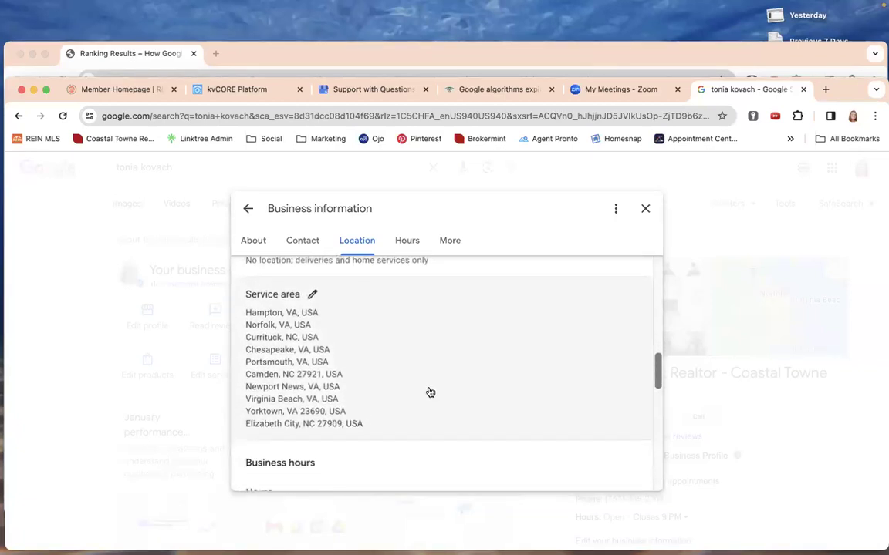
scroll(431, 392, down, 1)
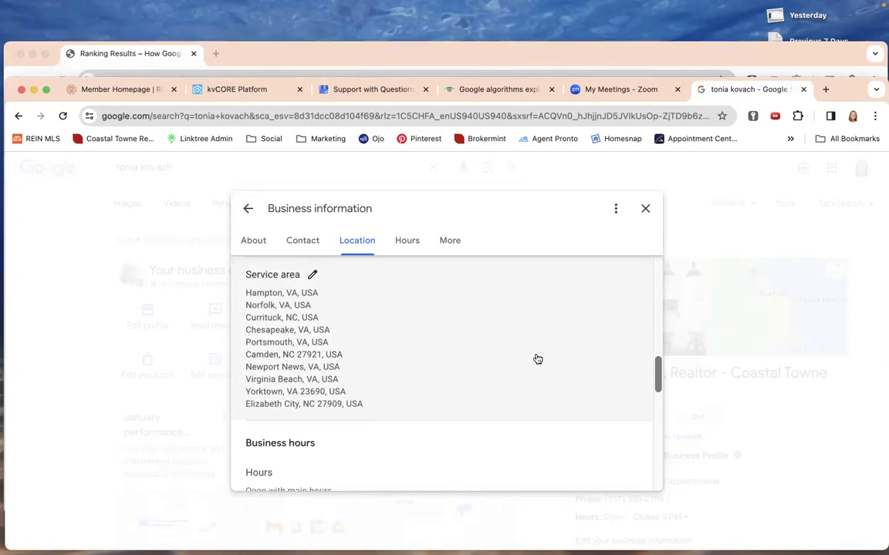
- Scroll the Business information editor down to the More section, then close it
scroll(538, 359, down, 5)
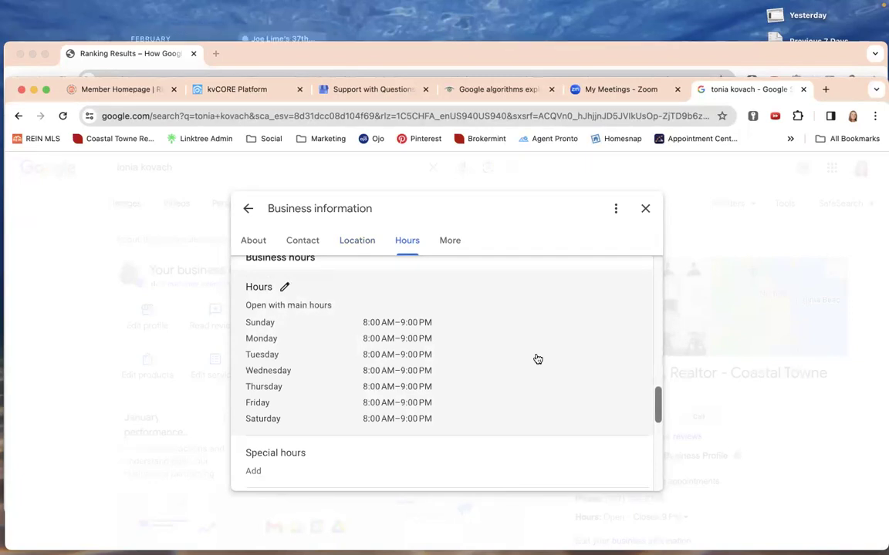
scroll(537, 360, down, 1)
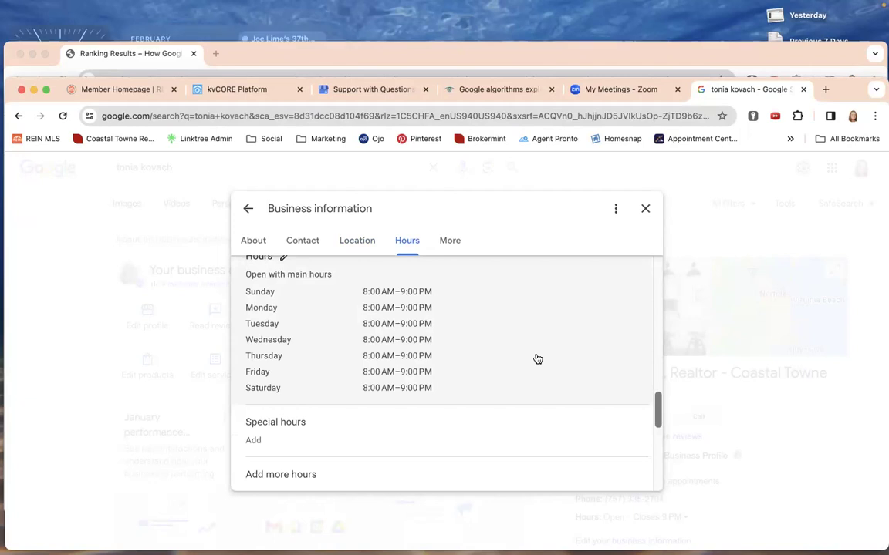
scroll(538, 360, down, 2)
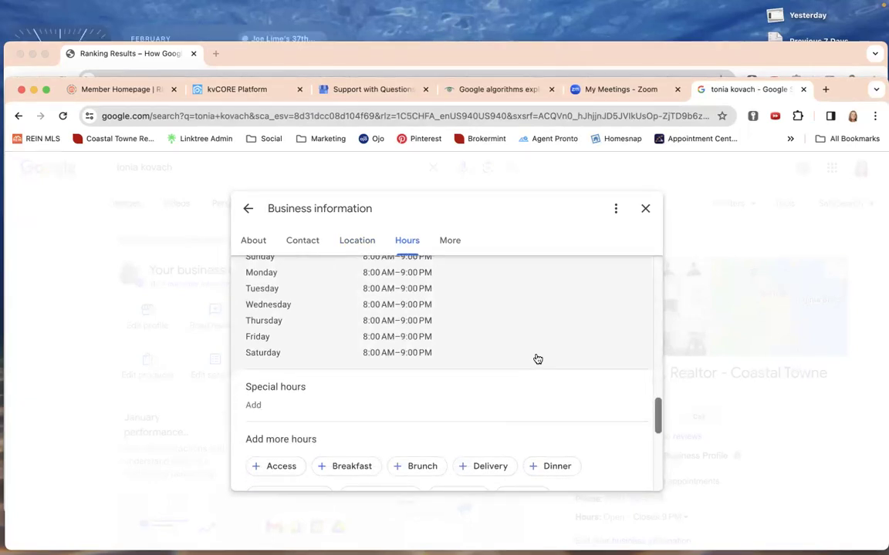
scroll(537, 359, down, 3)
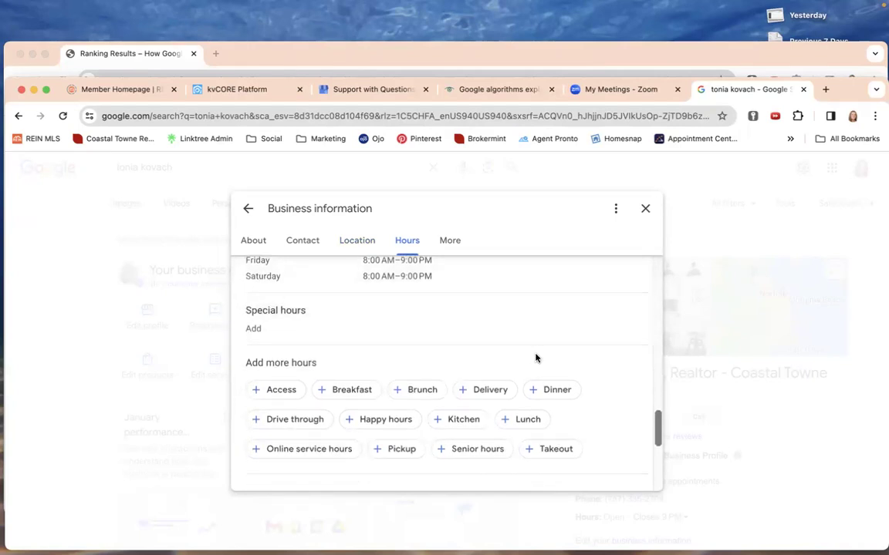
scroll(535, 359, down, 1)
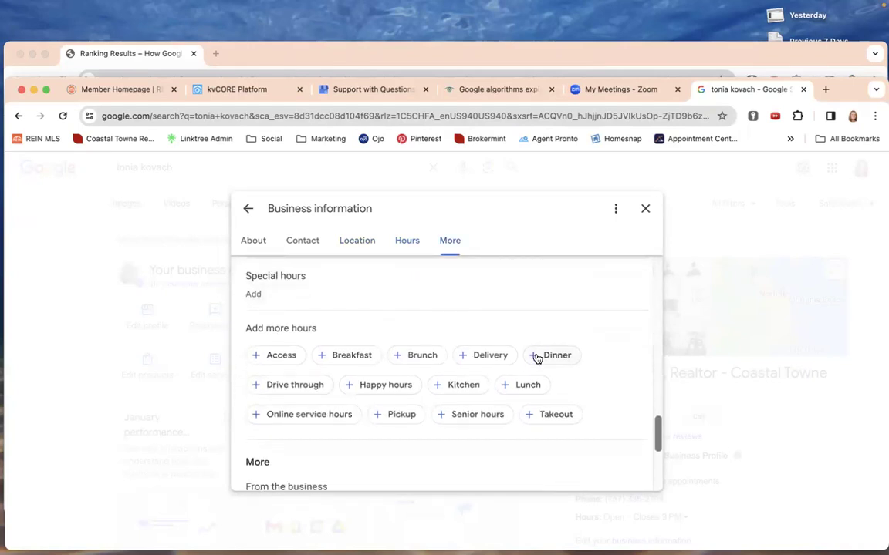
scroll(537, 359, down, 3)
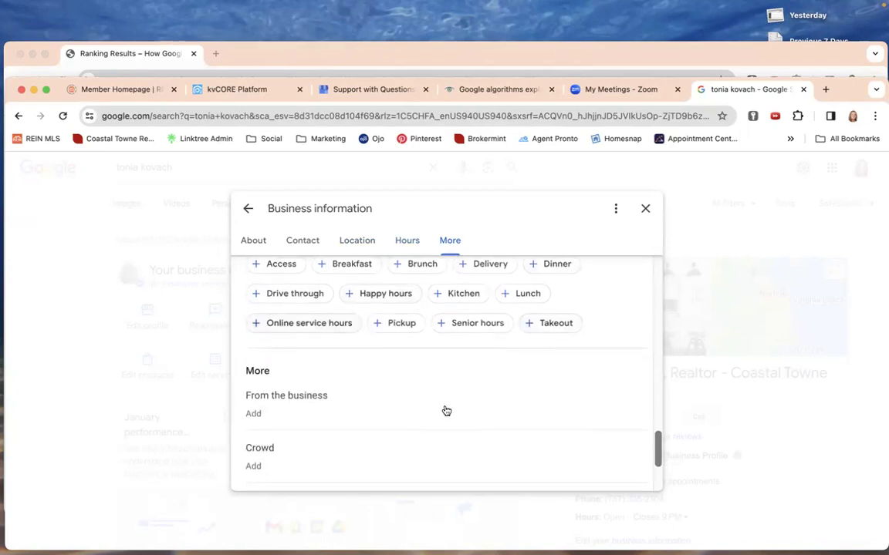
scroll(497, 395, up, 1)
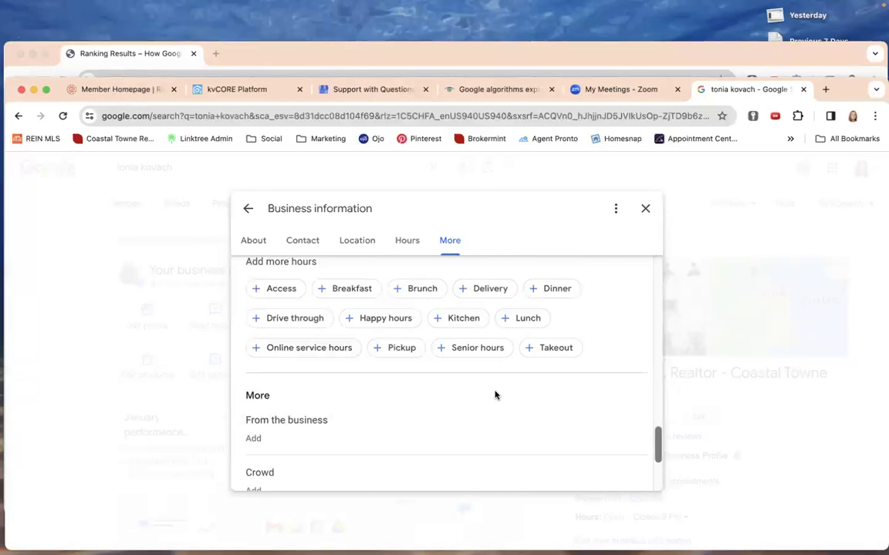
scroll(496, 396, down, 3)
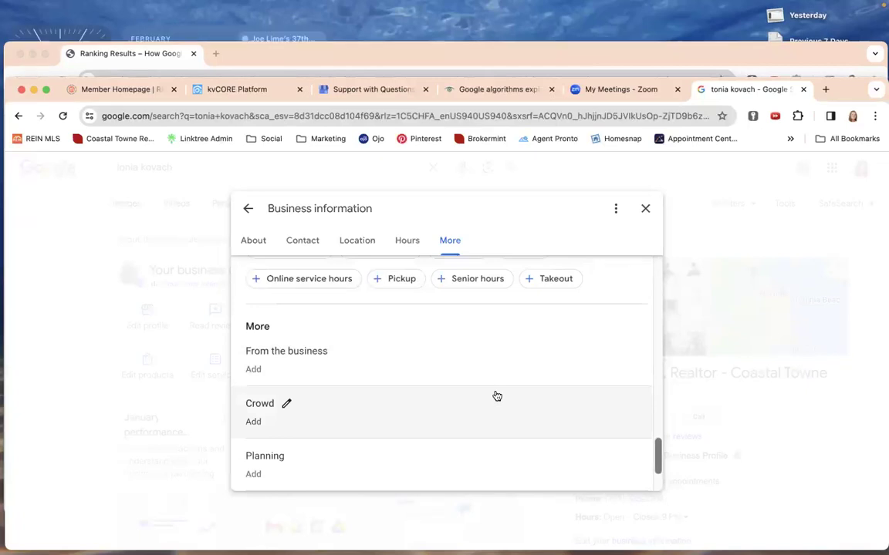
scroll(497, 396, down, 3)
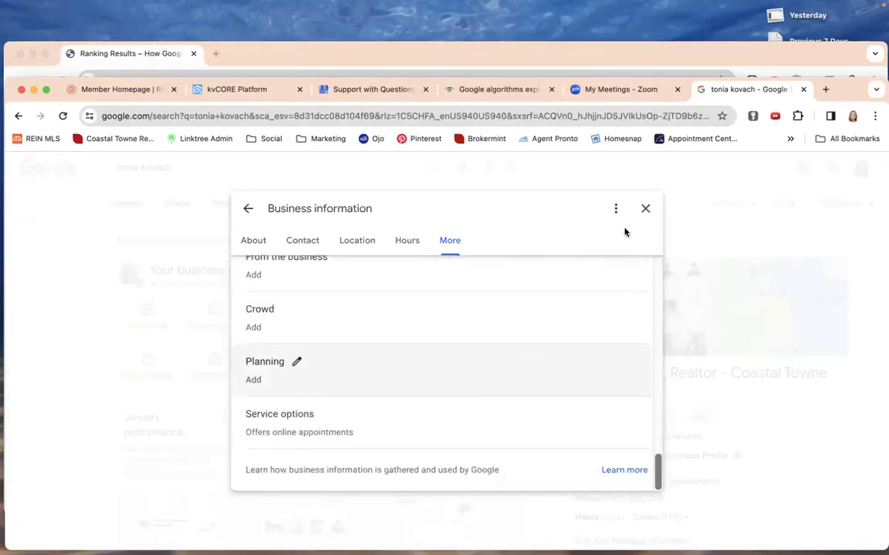
click(644, 208)
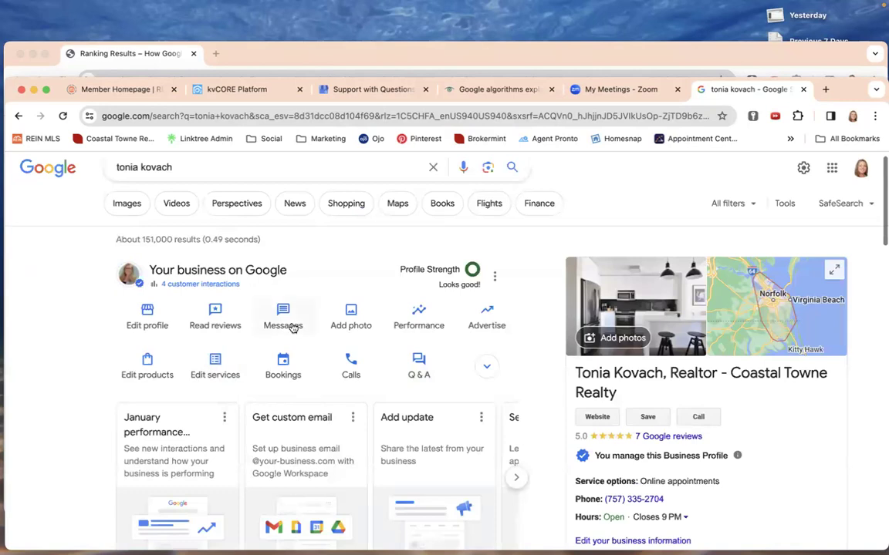
click(661, 312)
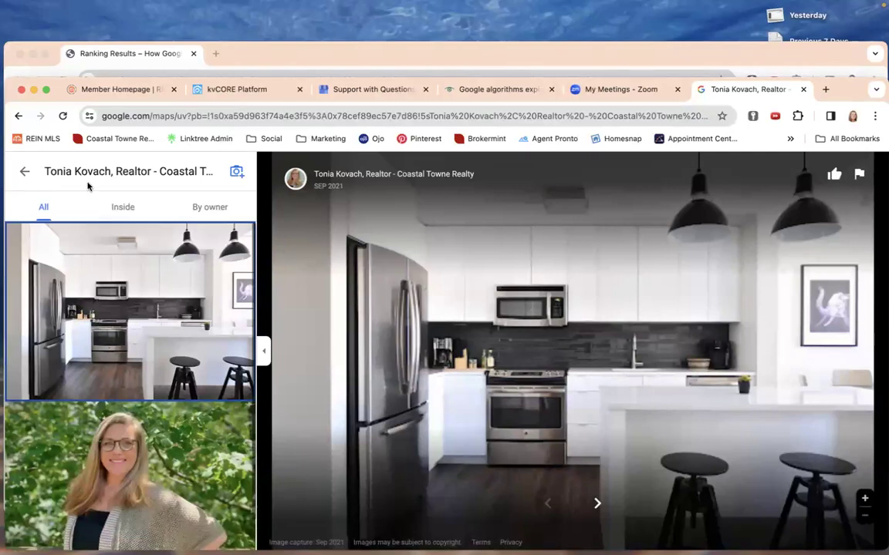
click(19, 176)
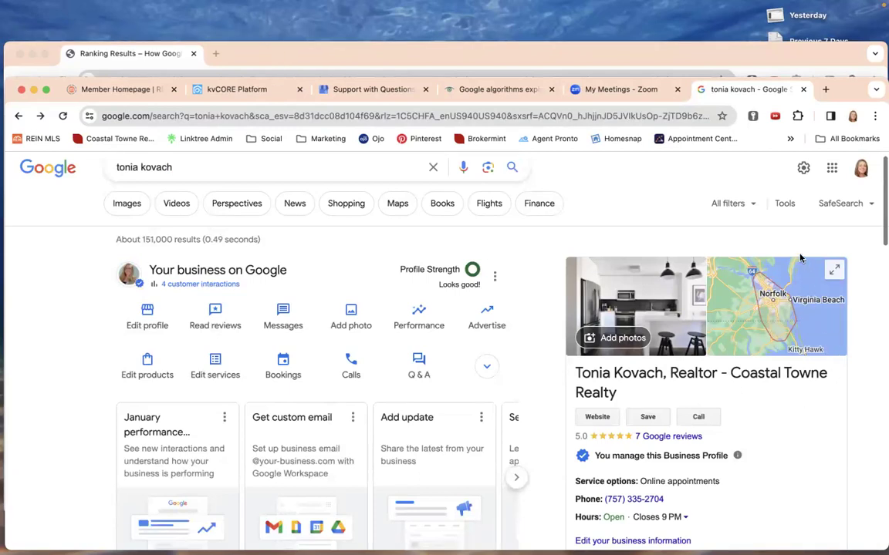
- Scroll through the name-only results listing Realtor.com, LinkedIn, Facebook and Homes.com pages
mouse_move(773, 203)
scroll(543, 345, down, 3)
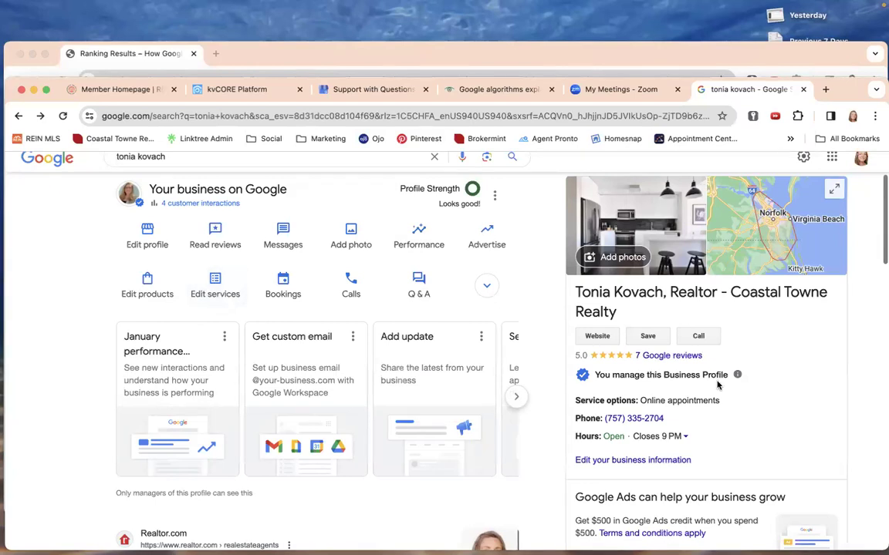
scroll(764, 392, down, 3)
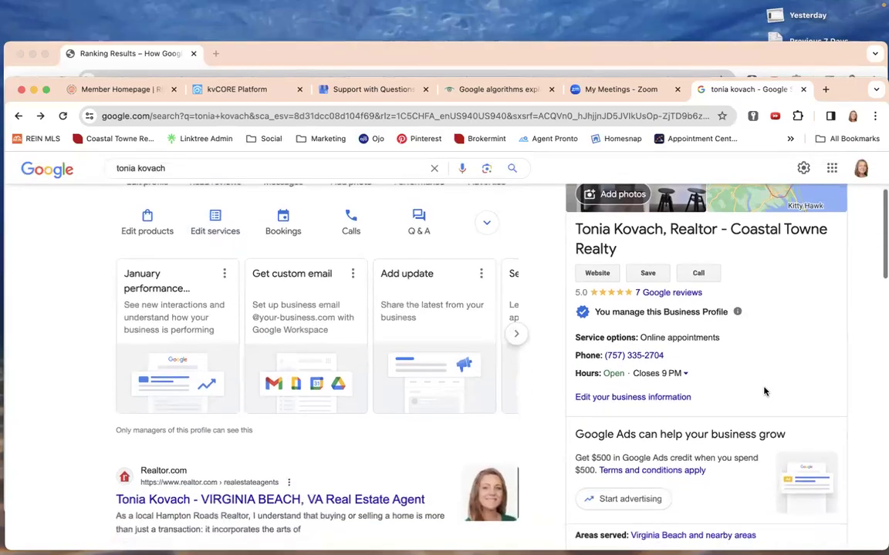
scroll(764, 391, down, 7)
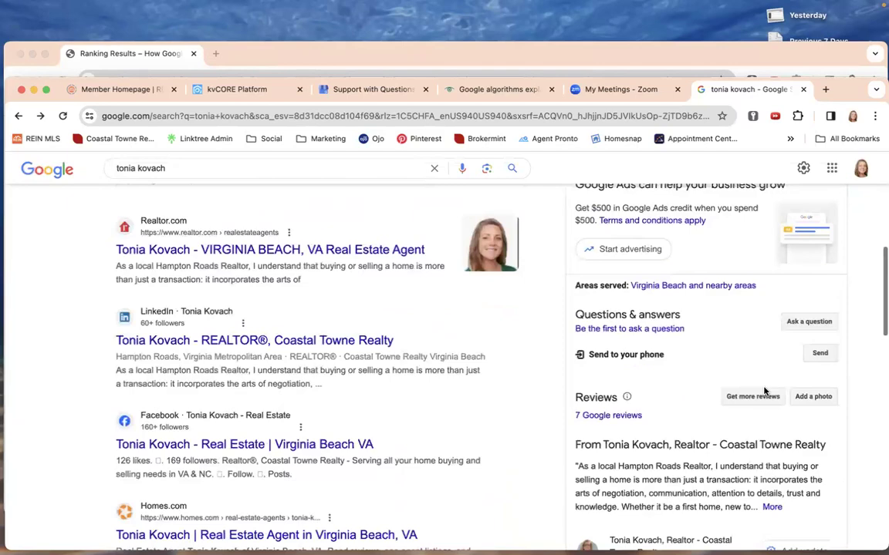
scroll(764, 391, down, 5)
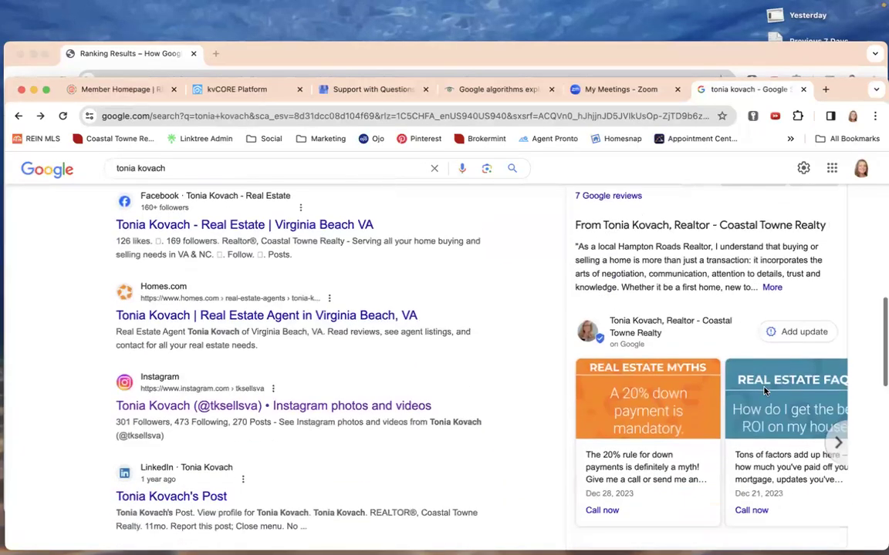
scroll(763, 391, up, 5)
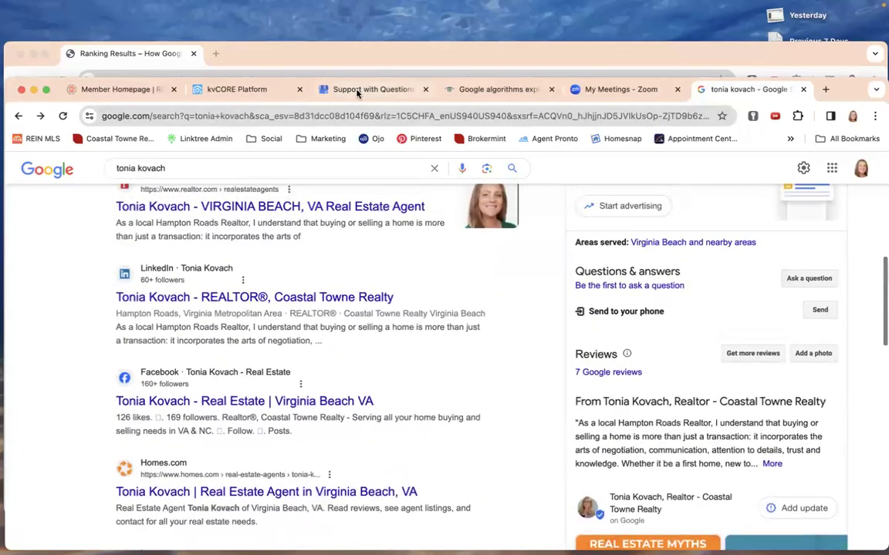
click(361, 90)
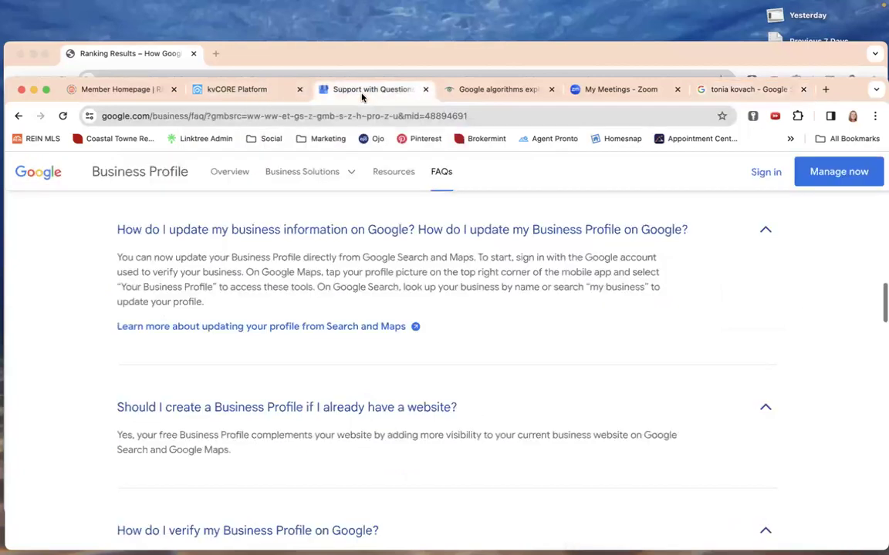
scroll(468, 385, down, 3)
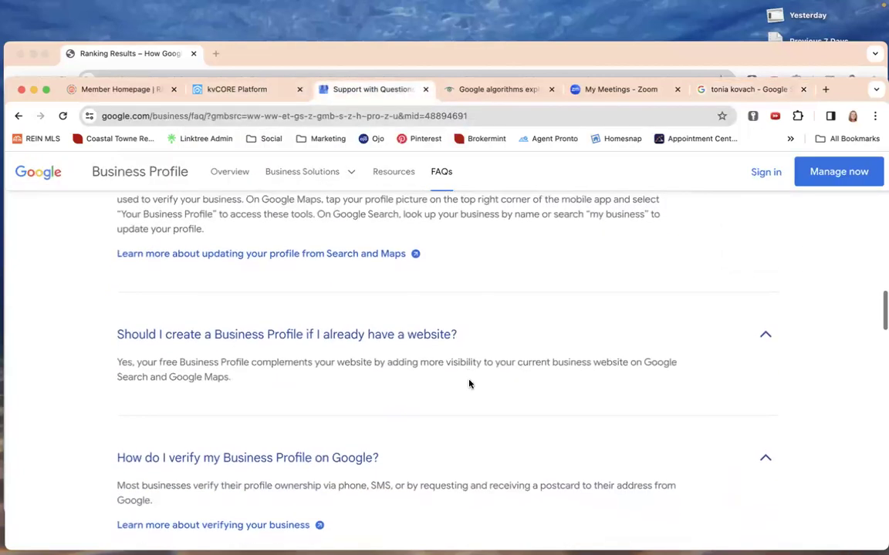
scroll(470, 385, down, 1)
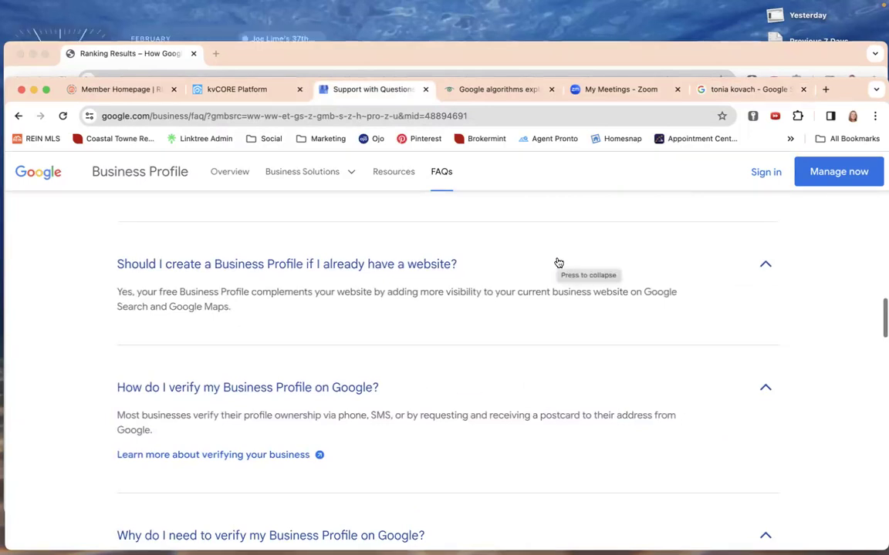
scroll(558, 263, down, 1)
scroll(556, 256, down, 1)
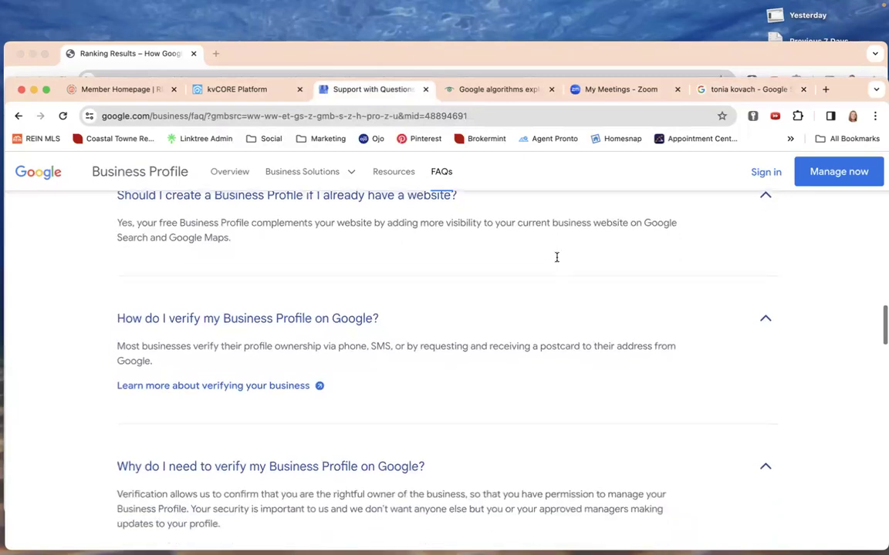
scroll(557, 260, down, 1)
scroll(558, 262, down, 2)
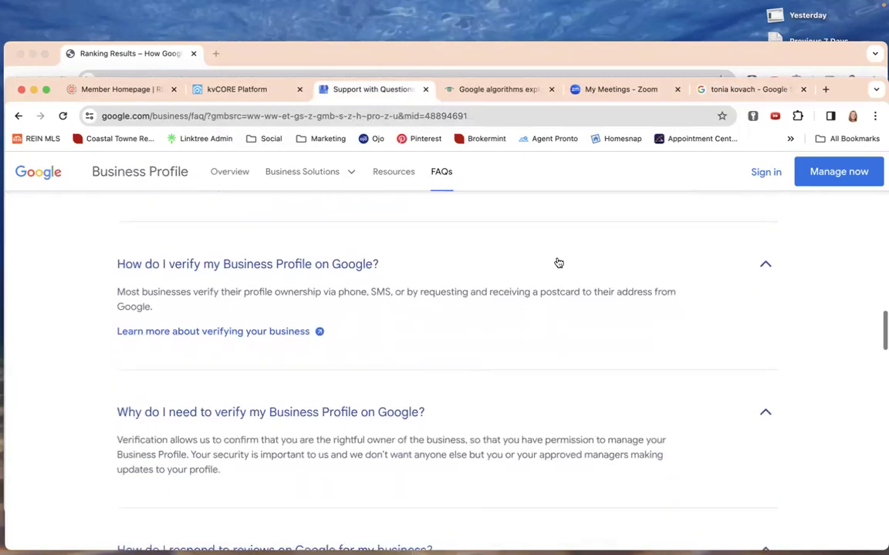
scroll(558, 263, down, 3)
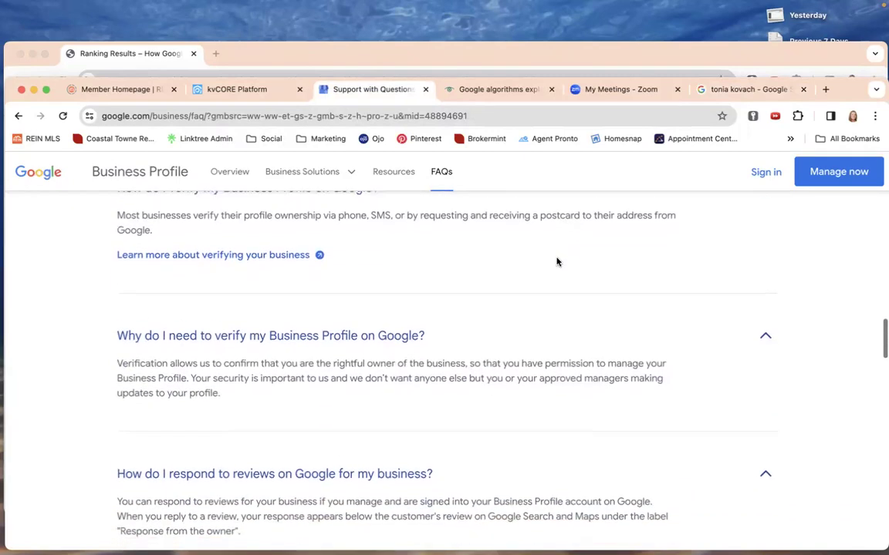
scroll(559, 263, down, 1)
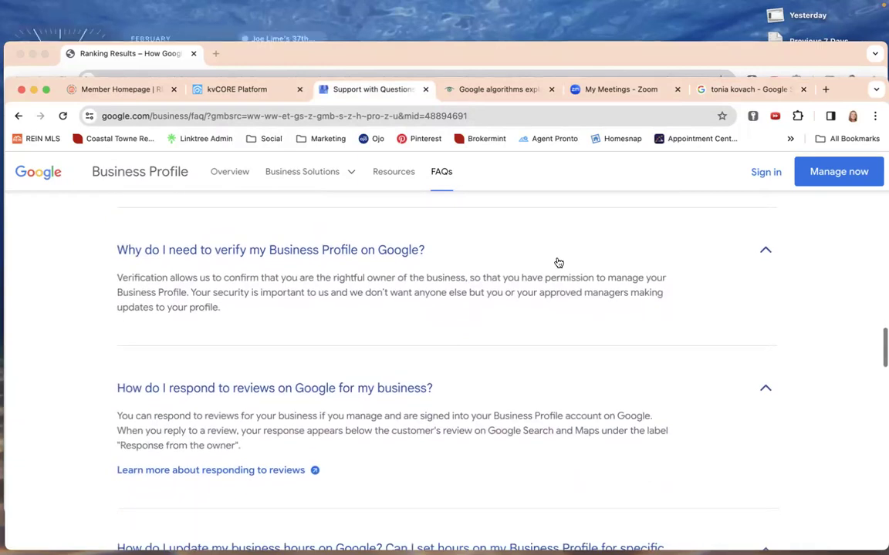
scroll(559, 263, down, 4)
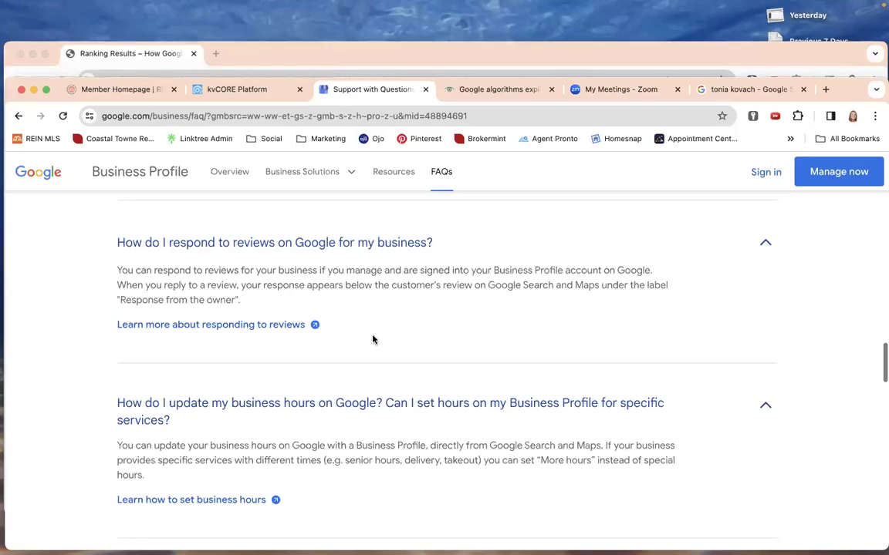
scroll(373, 339, down, 3)
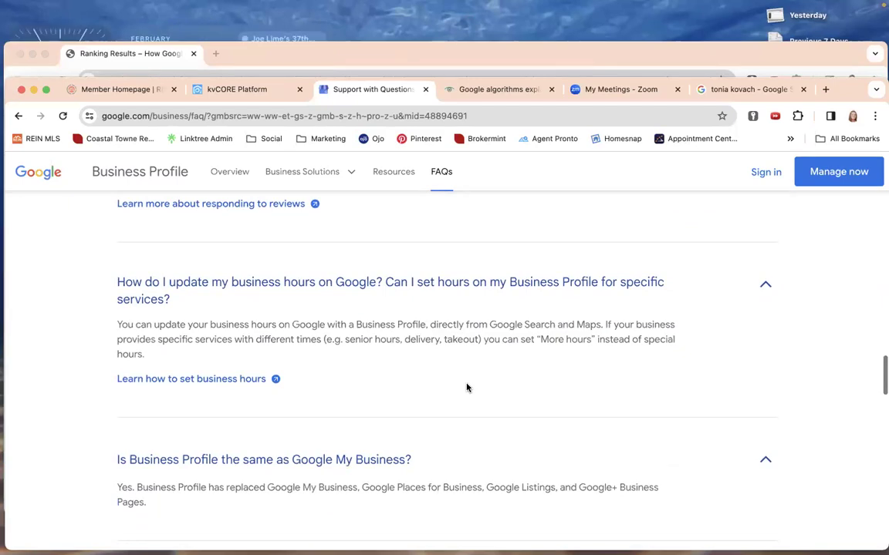
scroll(466, 387, down, 2)
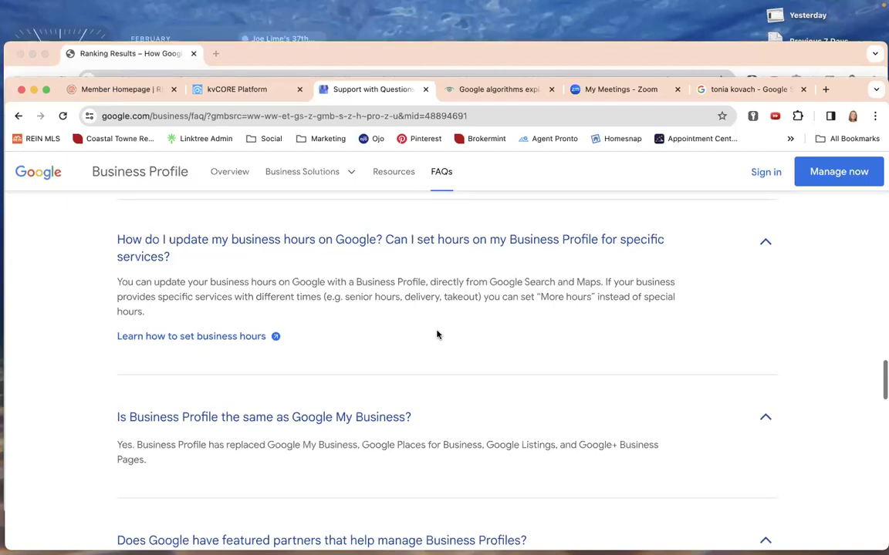
scroll(437, 335, down, 1)
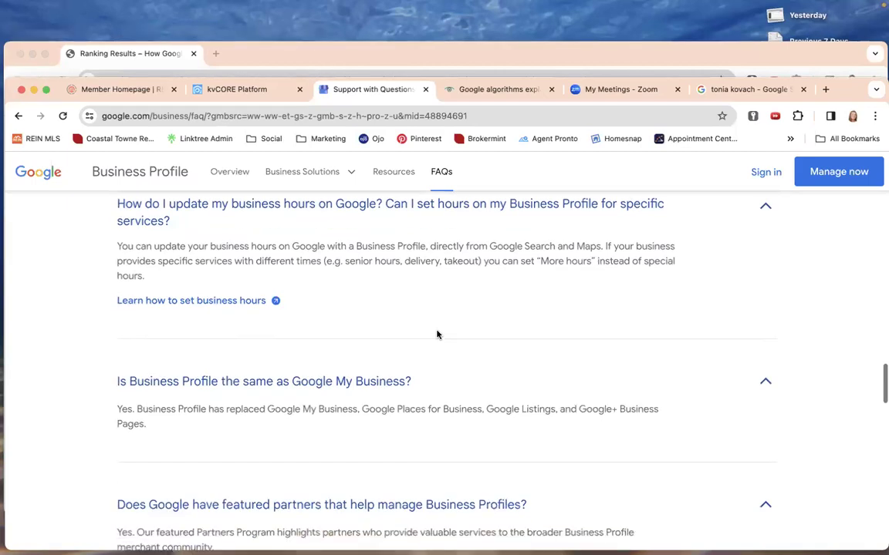
scroll(437, 335, up, 1)
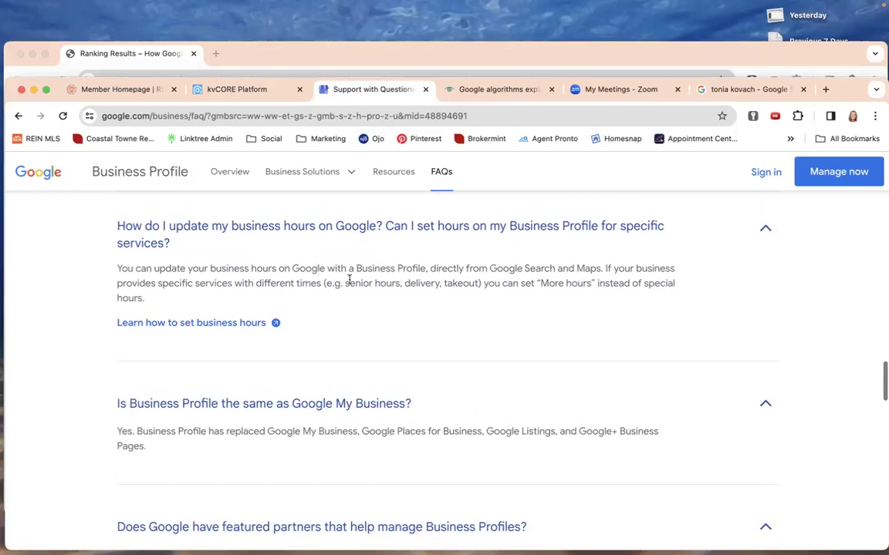
scroll(349, 279, down, 1)
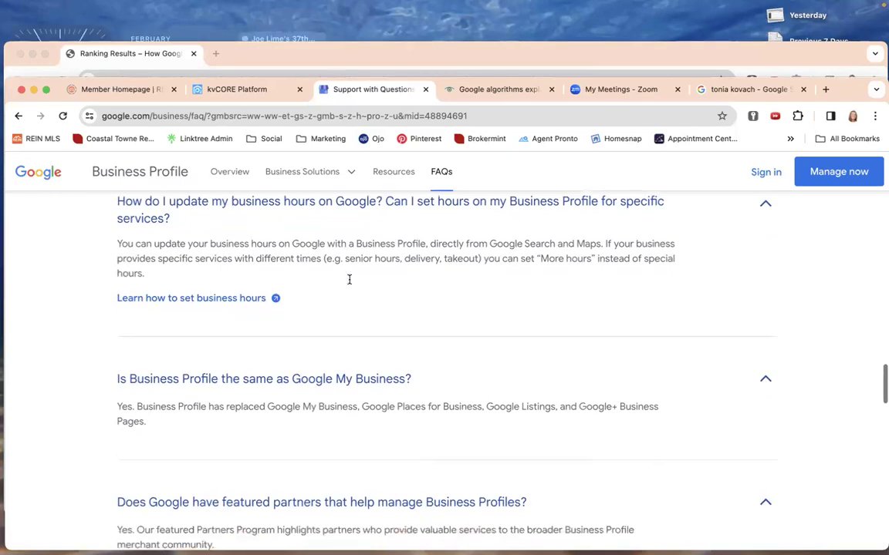
scroll(400, 298, down, 2)
scroll(399, 299, down, 5)
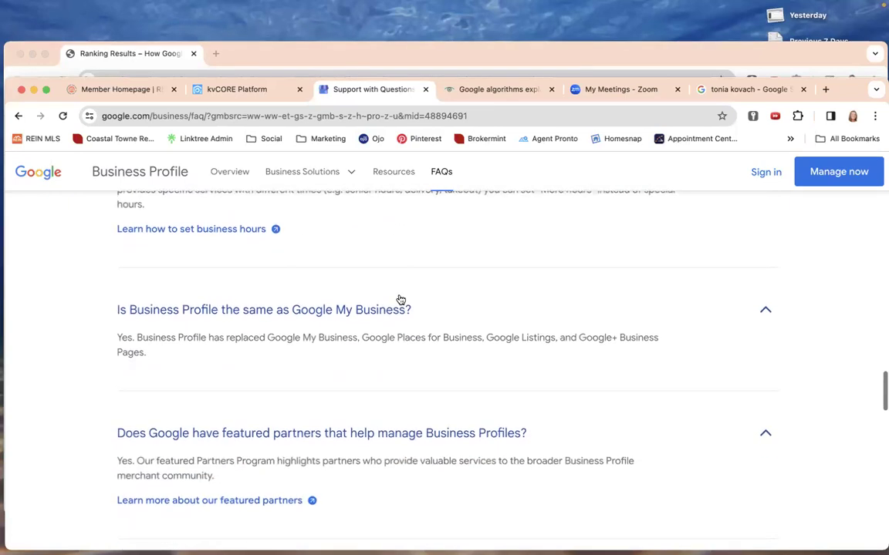
scroll(399, 297, up, 10)
scroll(400, 296, up, 10)
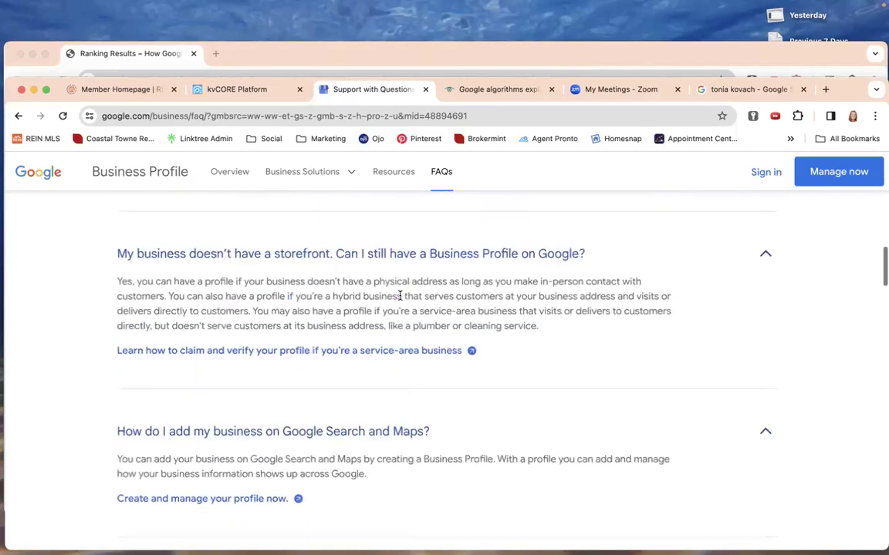
- Return to the realtor's search results and scroll up to the 'Your business on Google' panel
click(718, 90)
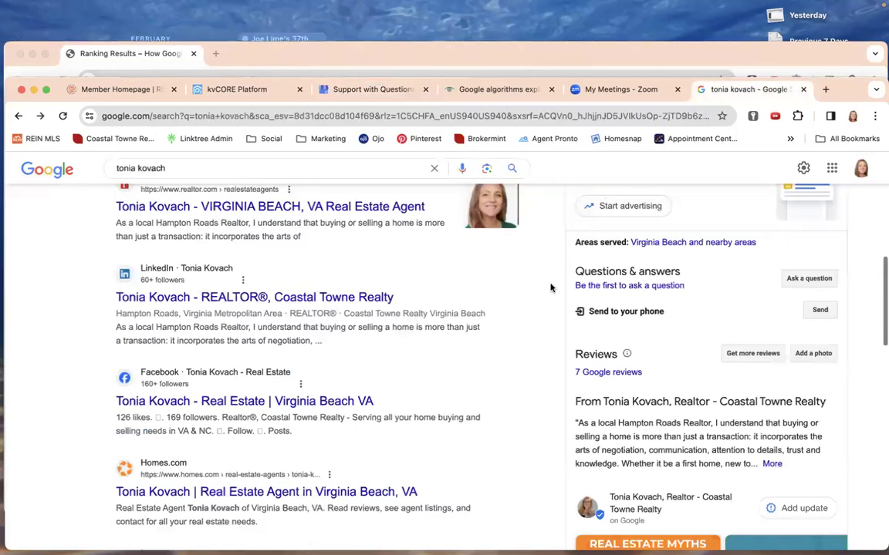
scroll(552, 287, up, 3)
scroll(551, 288, up, 4)
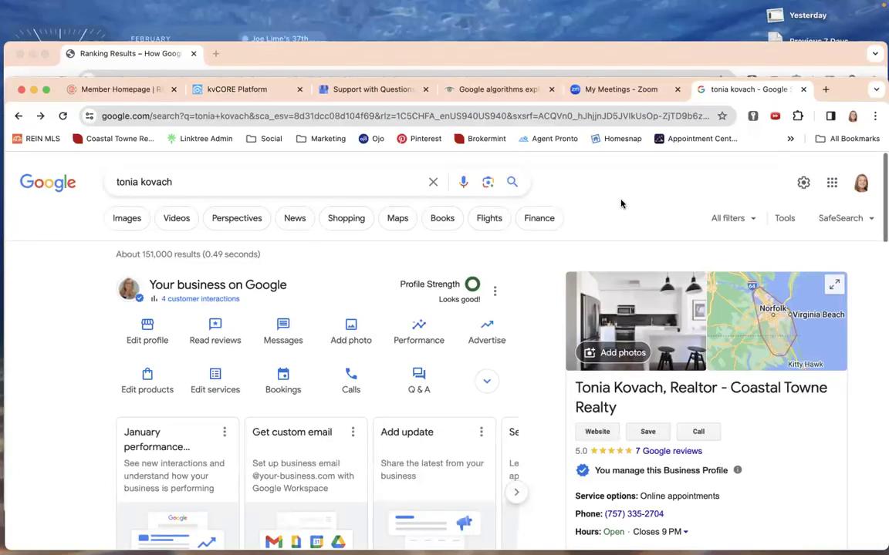
- Read through the Business Profile FAQ answers down to 'How else can I reach more customers?'
click(399, 91)
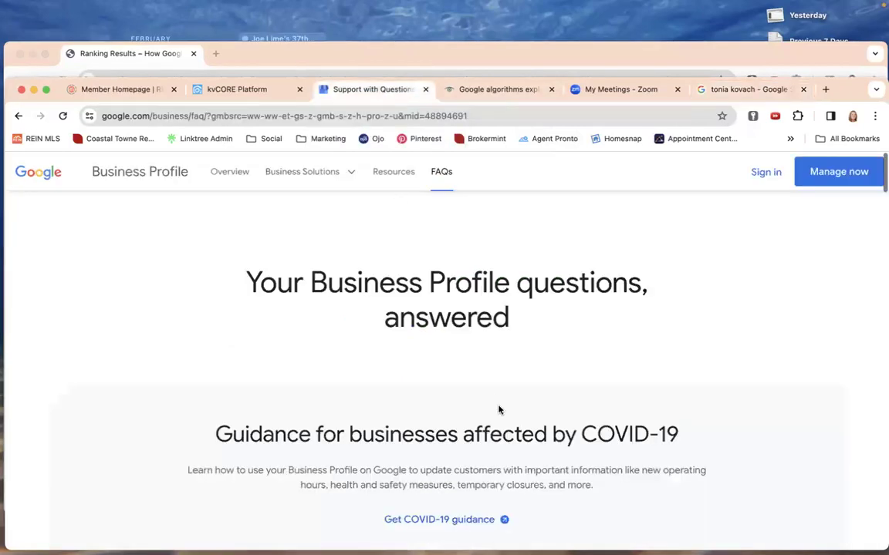
scroll(498, 411, down, 15)
scroll(498, 411, down, 4)
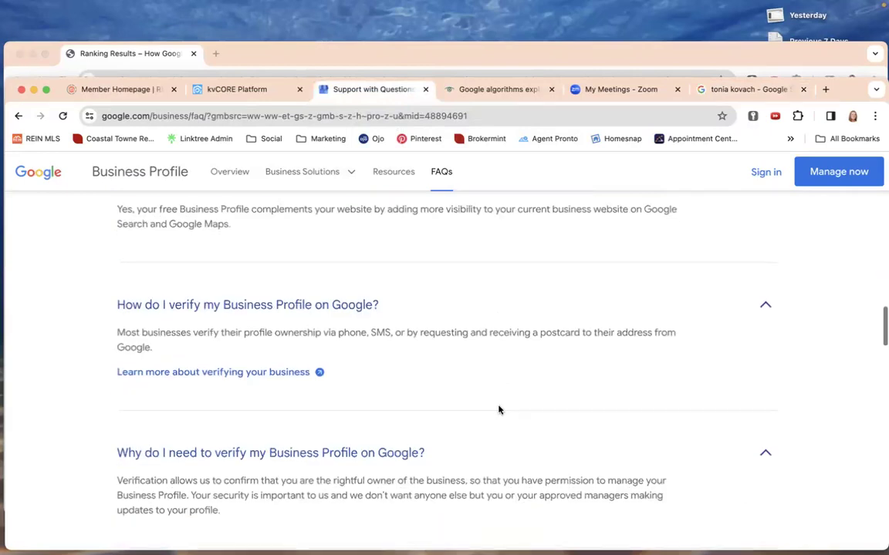
scroll(498, 410, down, 2)
scroll(499, 410, down, 1)
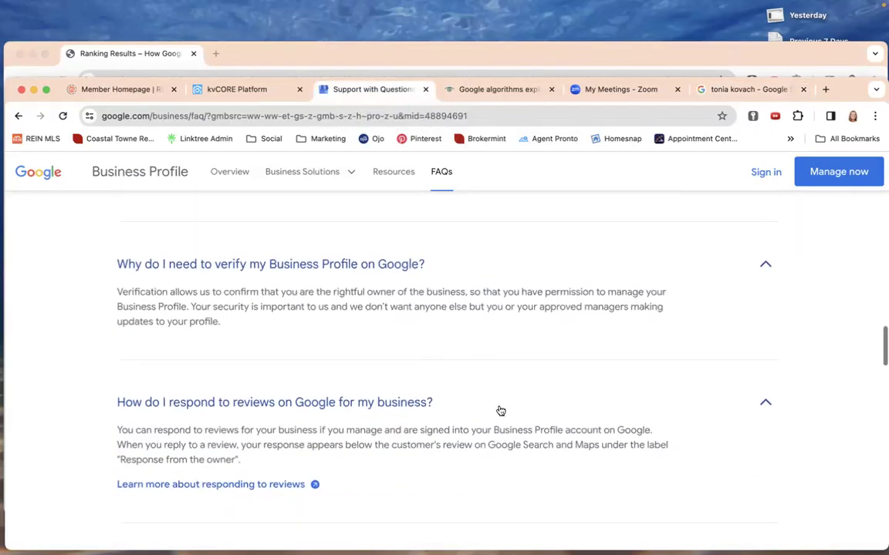
scroll(500, 411, down, 12)
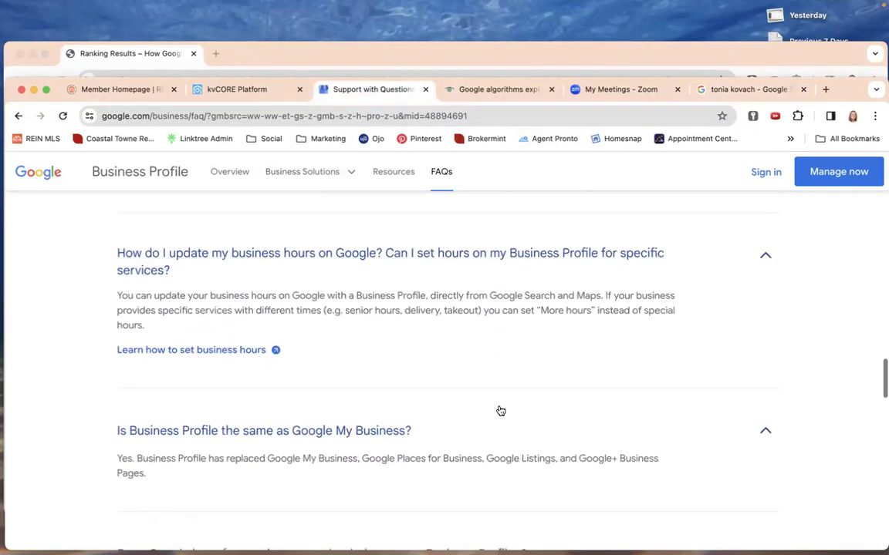
scroll(500, 410, down, 2)
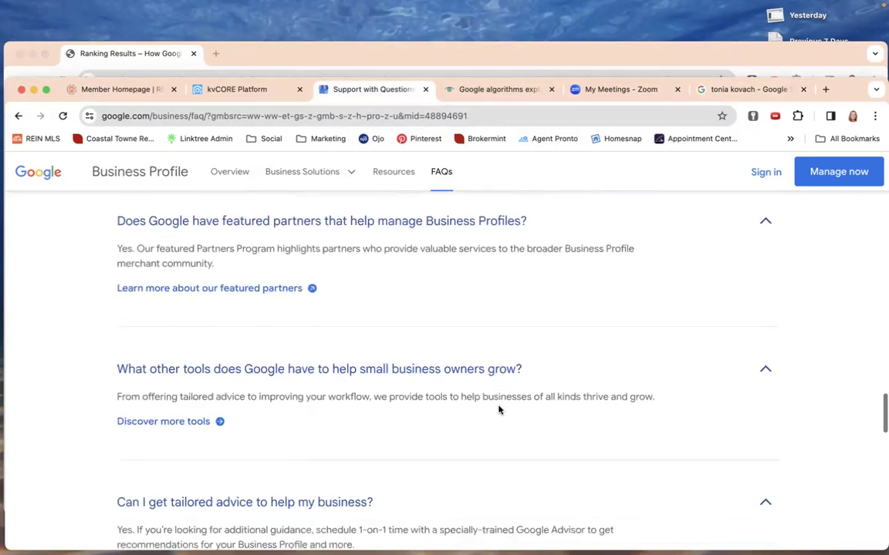
scroll(499, 410, down, 1)
scroll(499, 411, down, 1)
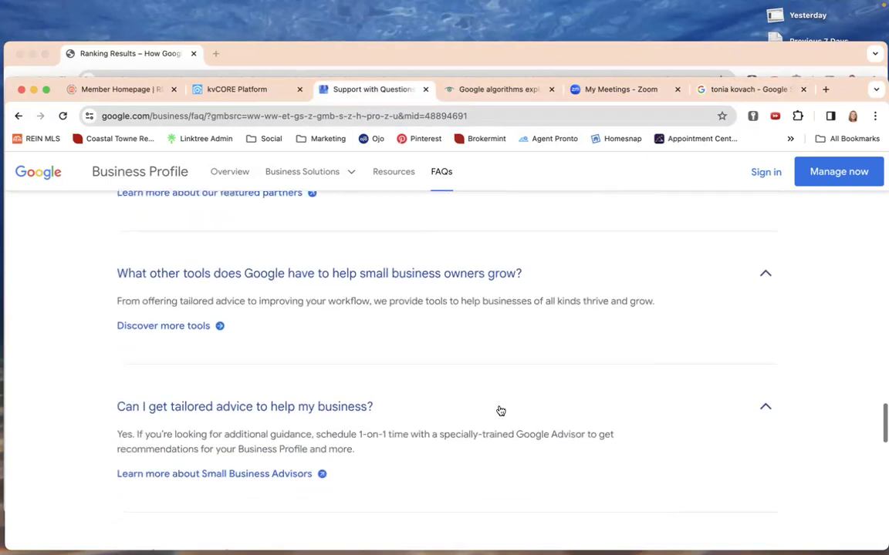
scroll(500, 410, up, 3)
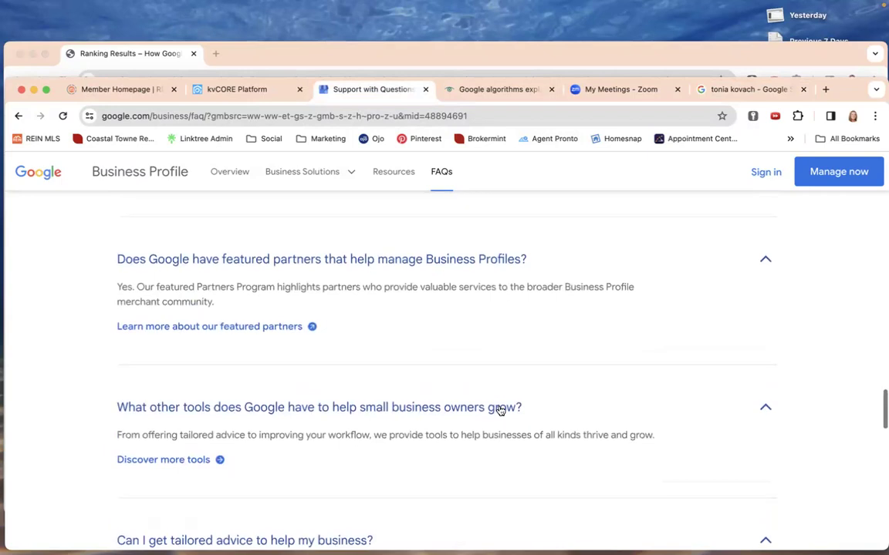
scroll(500, 410, up, 3)
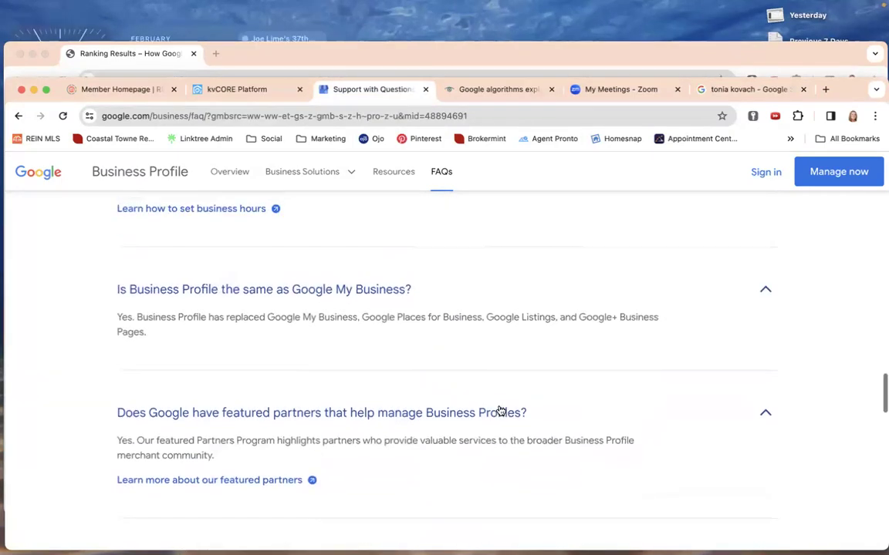
scroll(499, 410, up, 3)
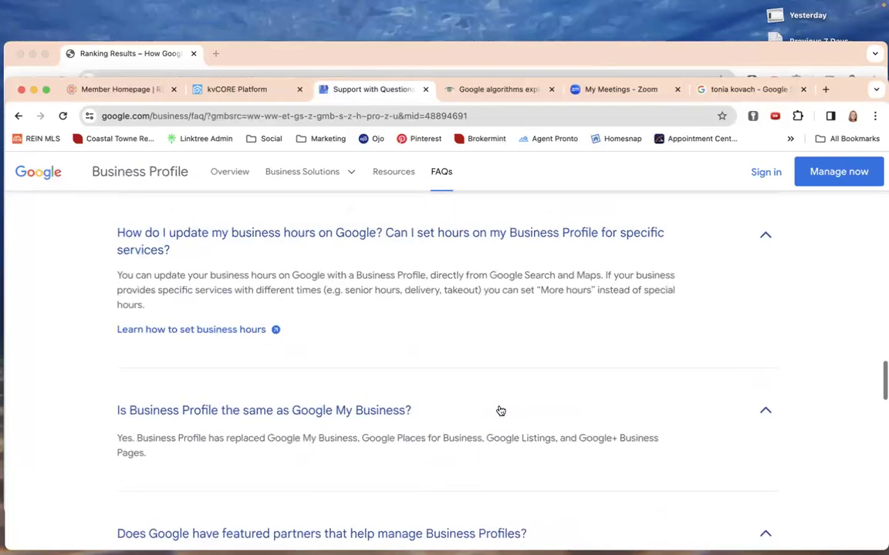
scroll(501, 410, down, 7)
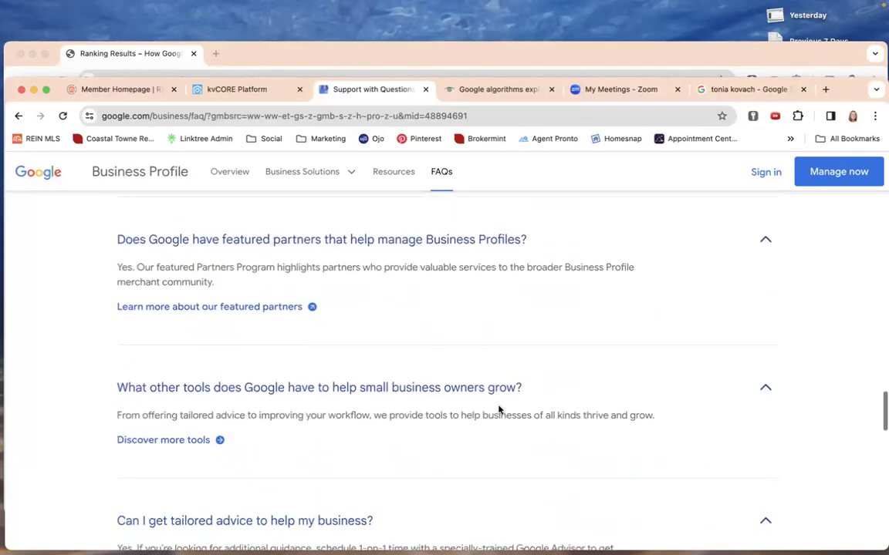
scroll(498, 409, down, 2)
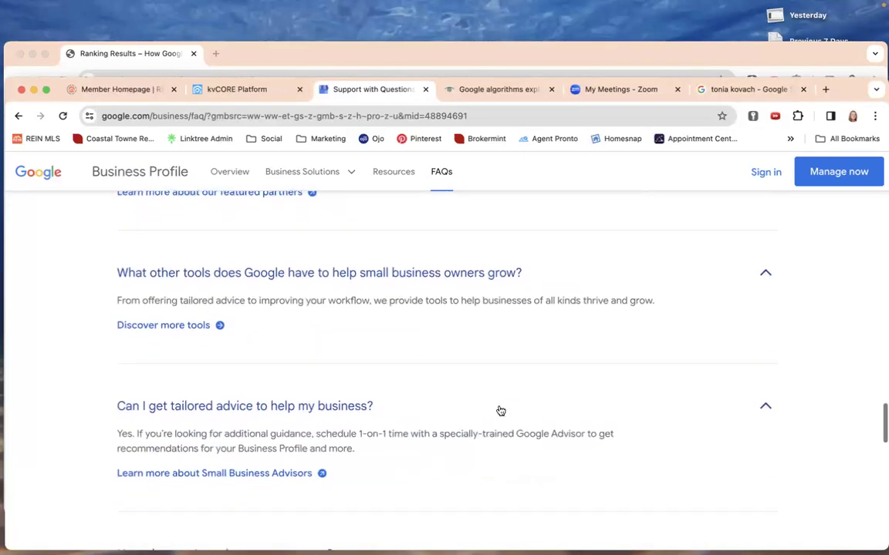
scroll(500, 411, down, 3)
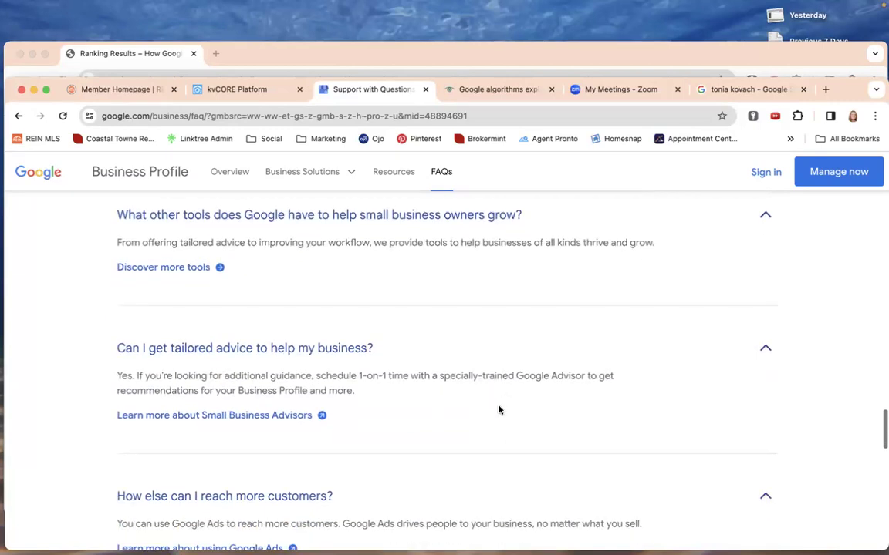
scroll(499, 410, down, 3)
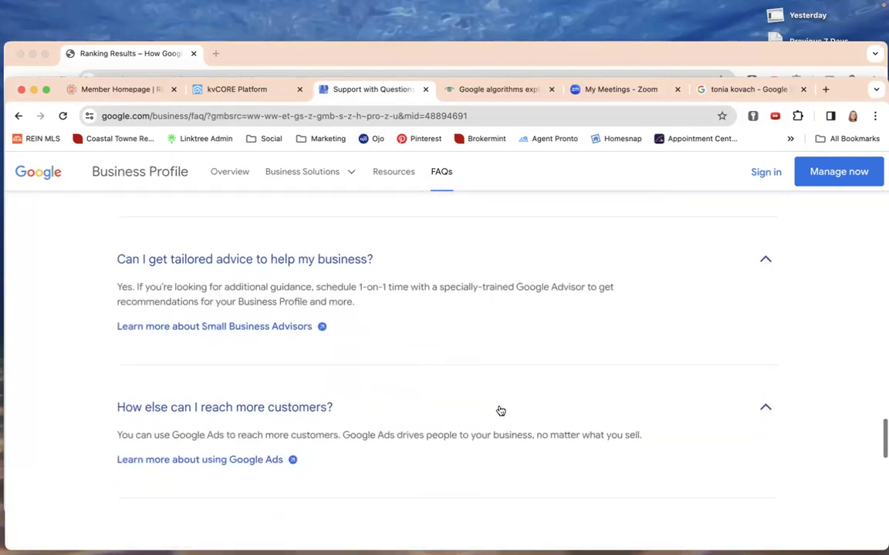
scroll(498, 408, down, 2)
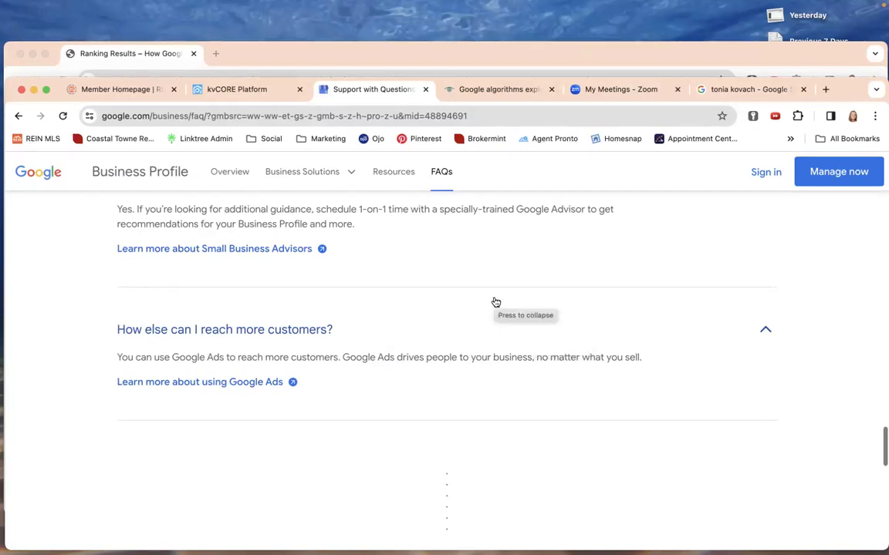
- Show TechTarget's 'Google algorithms explained: Everything you need to know' article
click(500, 93)
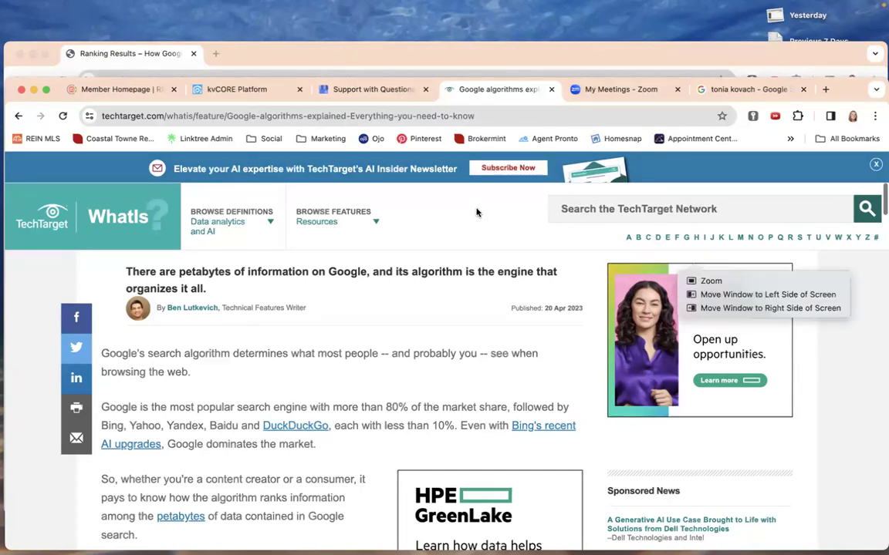
scroll(471, 234, down, 2)
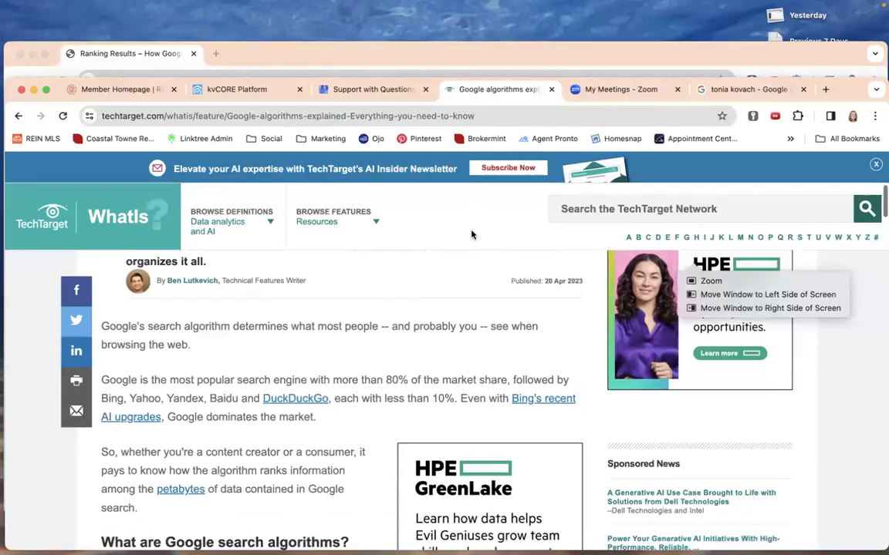
scroll(472, 235, up, 2)
scroll(473, 234, up, 1)
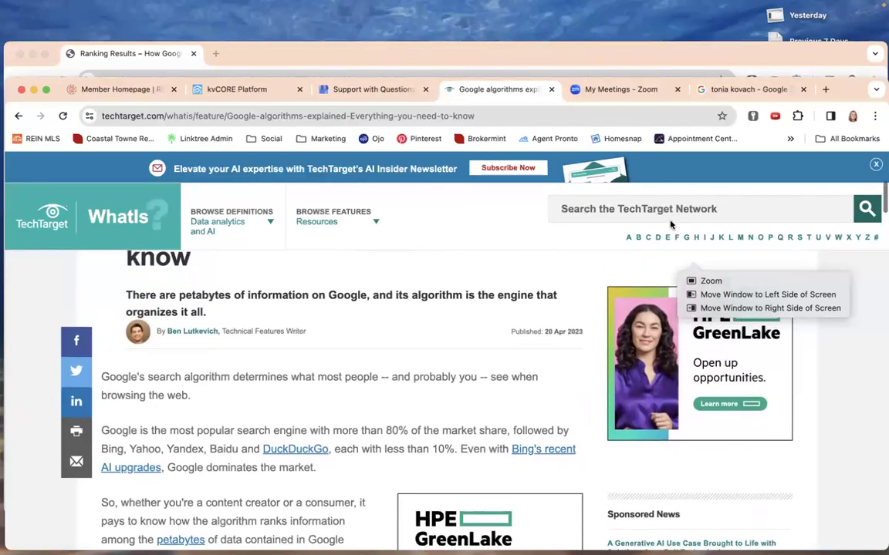